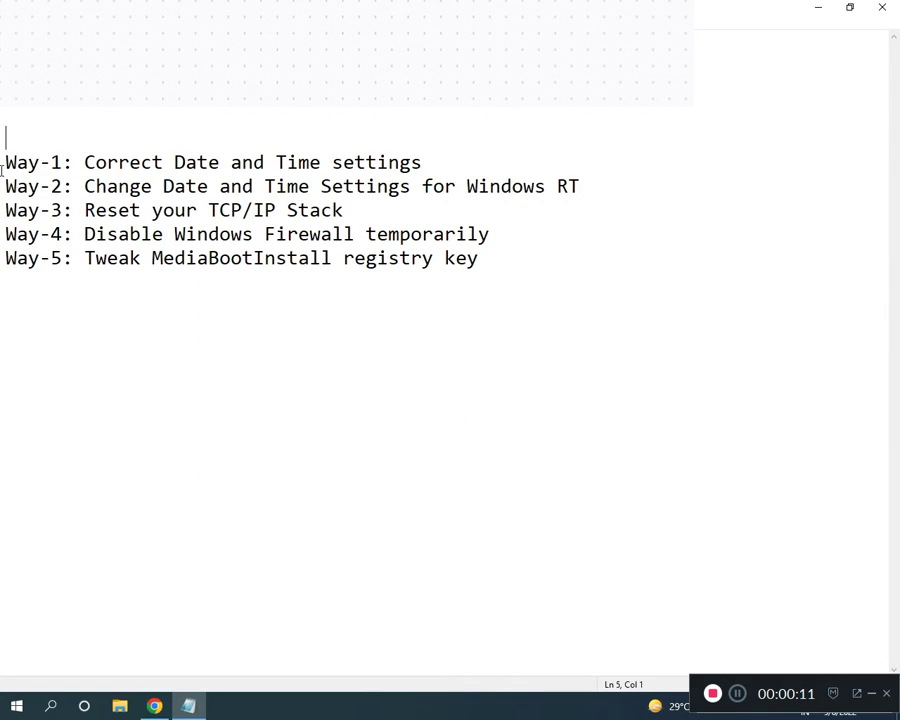
Step: Review the five fixes in Notepad, then open Control Panel through a Start search for 'CONT'
drag(4, 162, 479, 262)
click(174, 234)
click(8, 705)
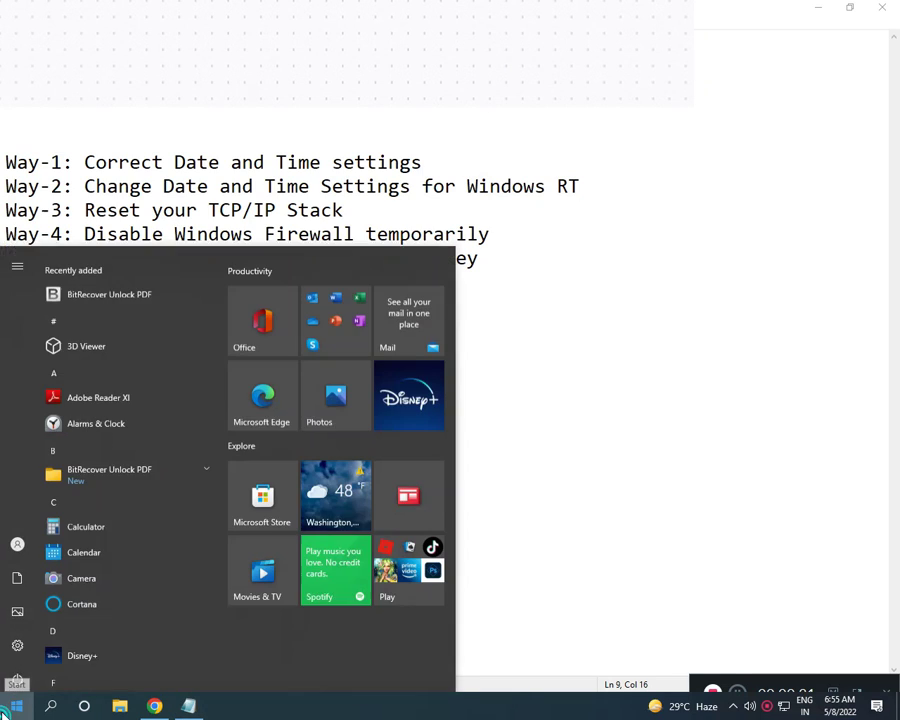
text(CONT)
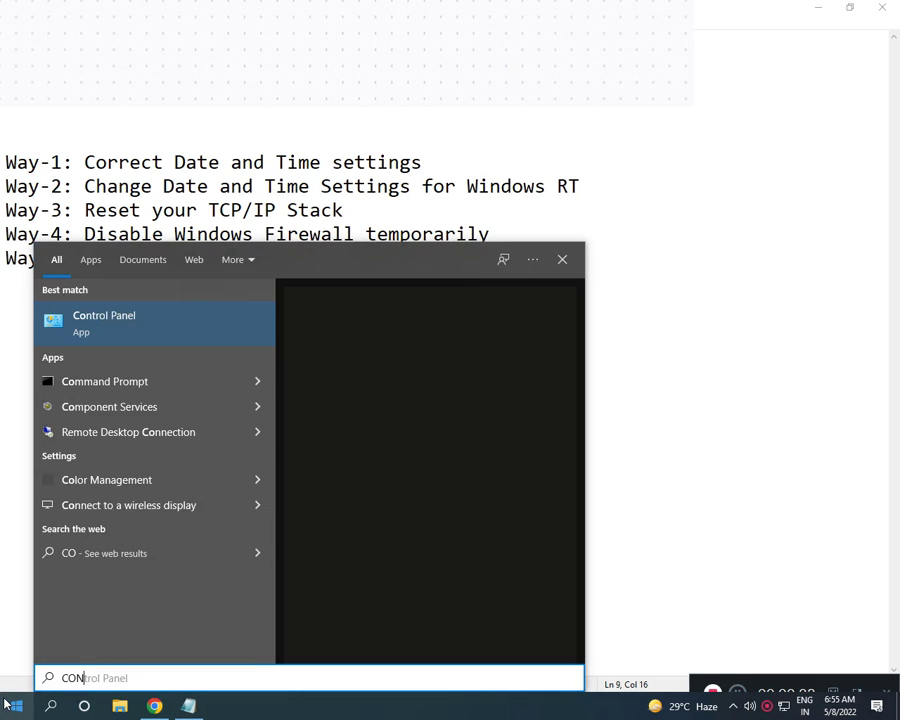
click(98, 344)
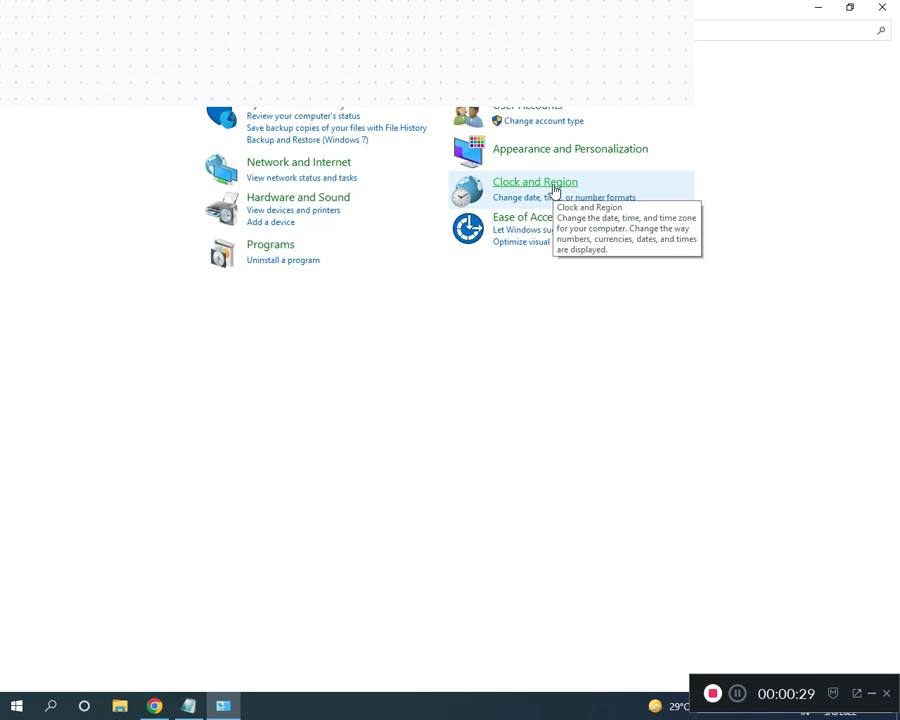
Step: Open the Date and Time dialog under Clock and Region, then return to the Notepad list
click(555, 190)
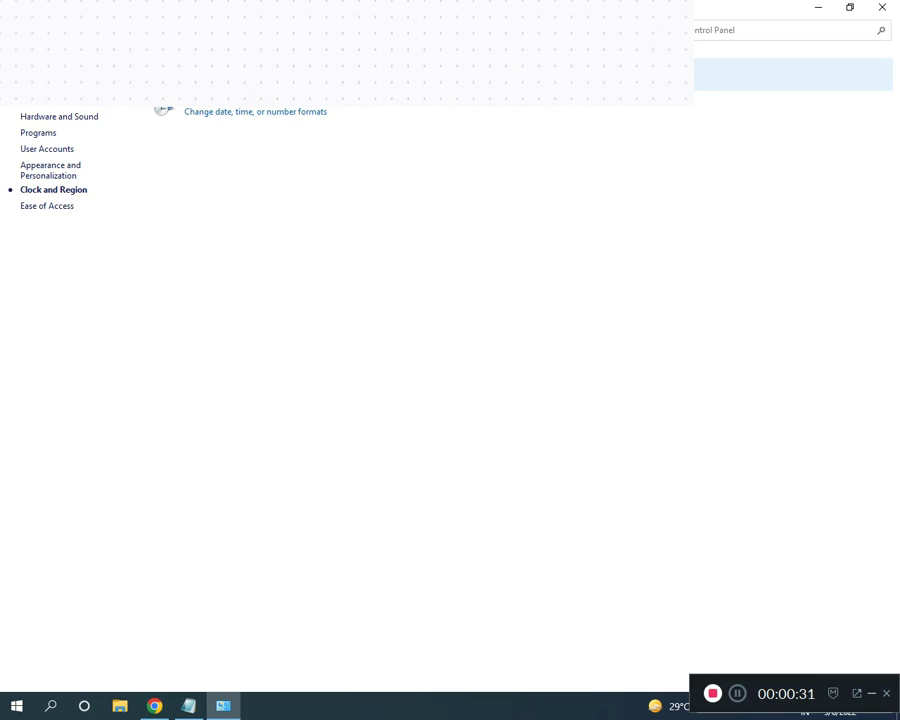
click(210, 72)
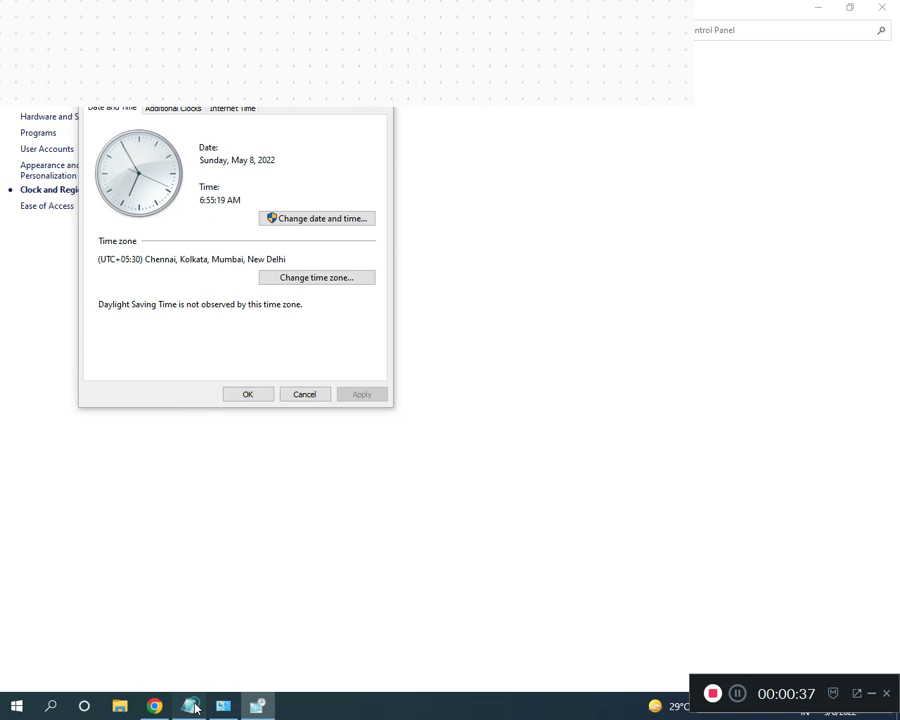
key(alt+Tab)
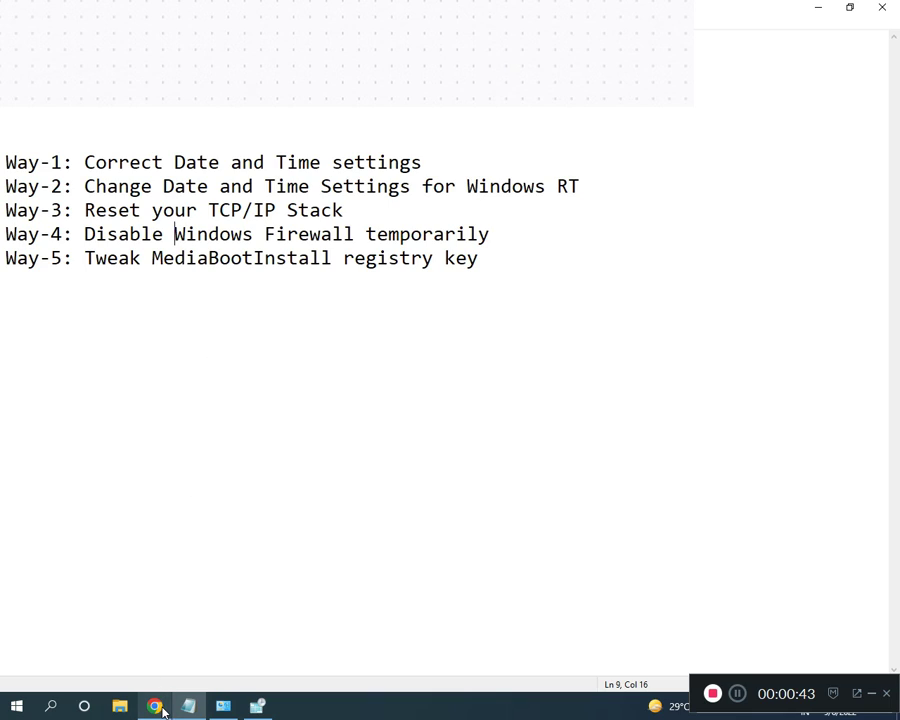
Step: Keep the time zone at (UTC+05:30) Chennai, Kolkata, Mumbai, New Delhi and close both dialogs
click(257, 706)
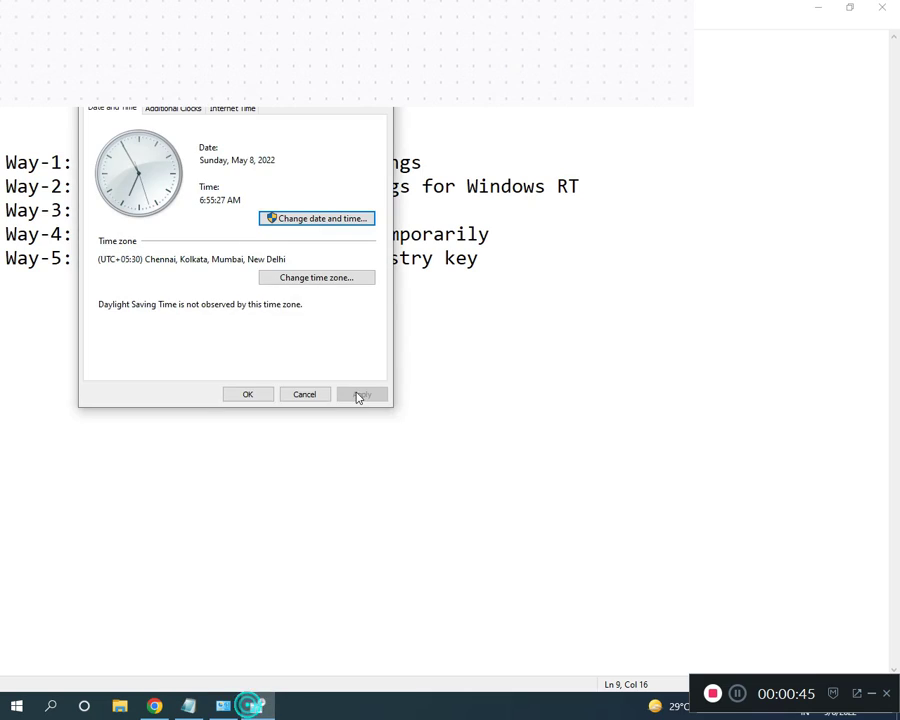
click(312, 279)
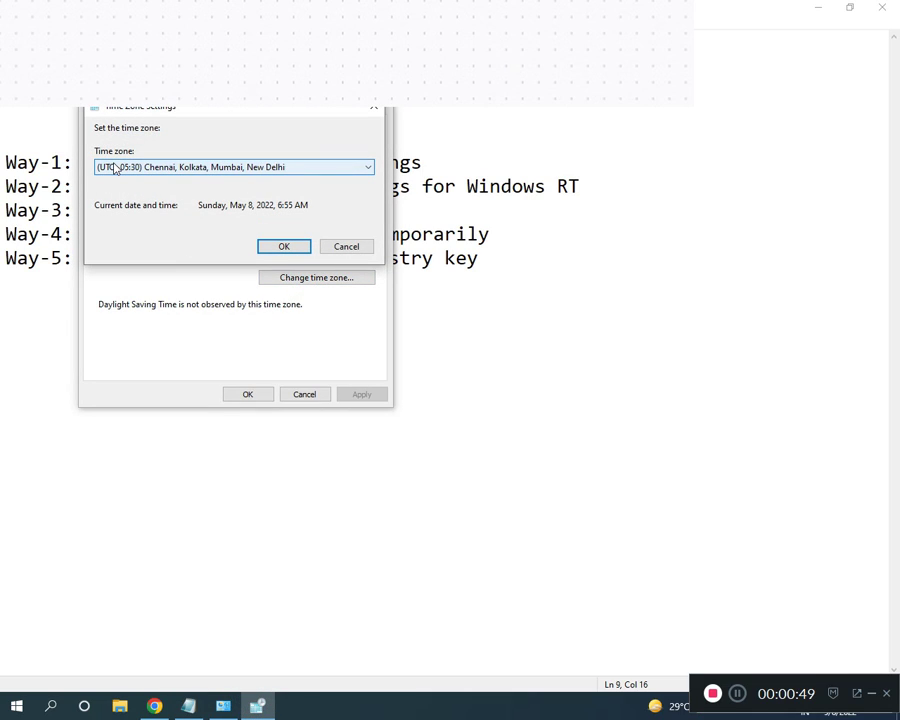
click(333, 168)
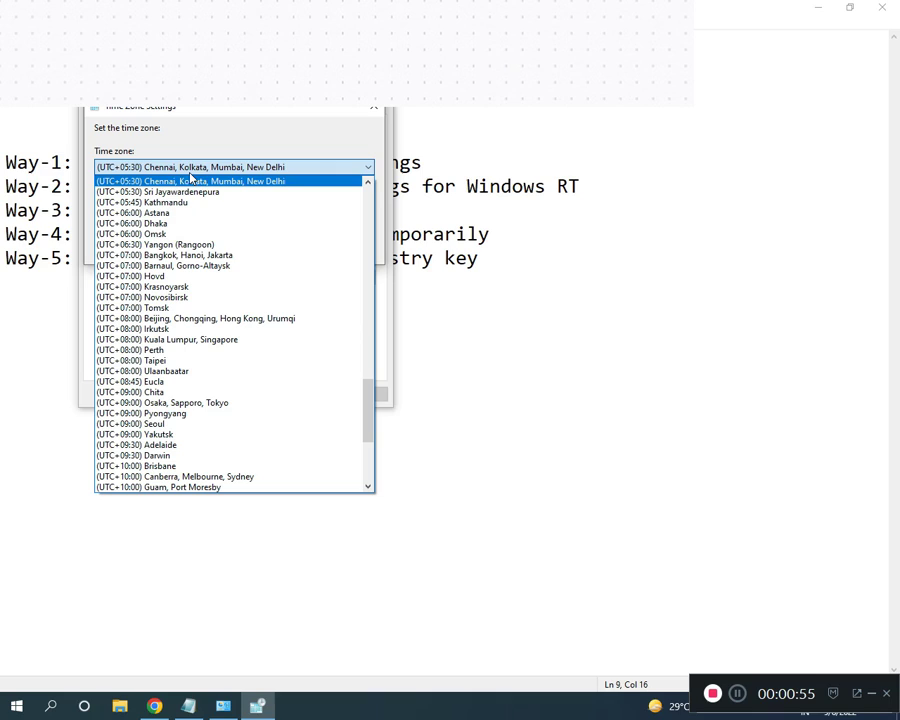
click(288, 168)
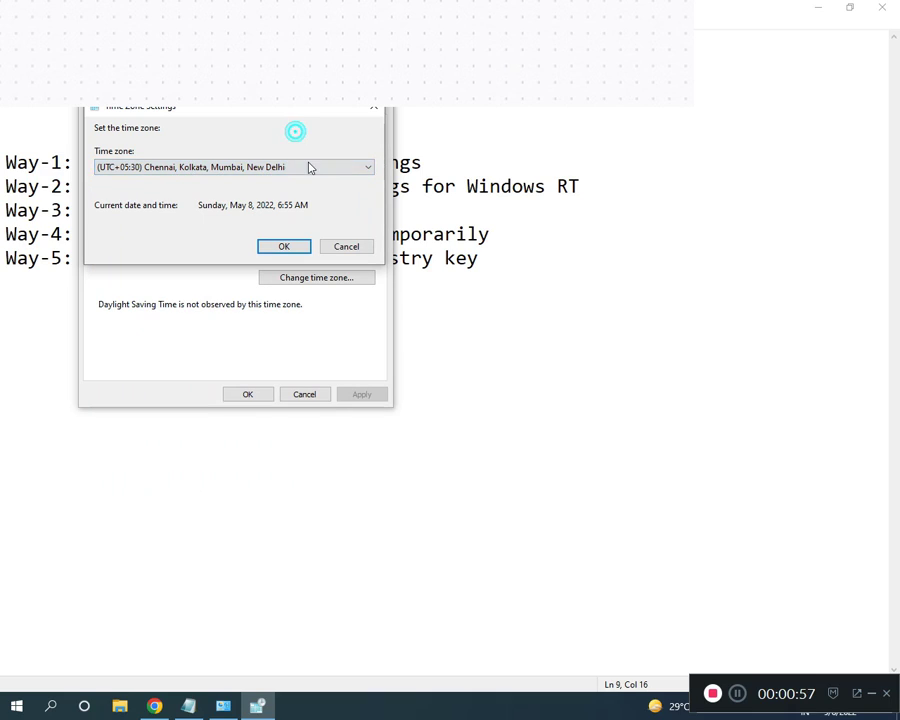
click(279, 246)
click(255, 396)
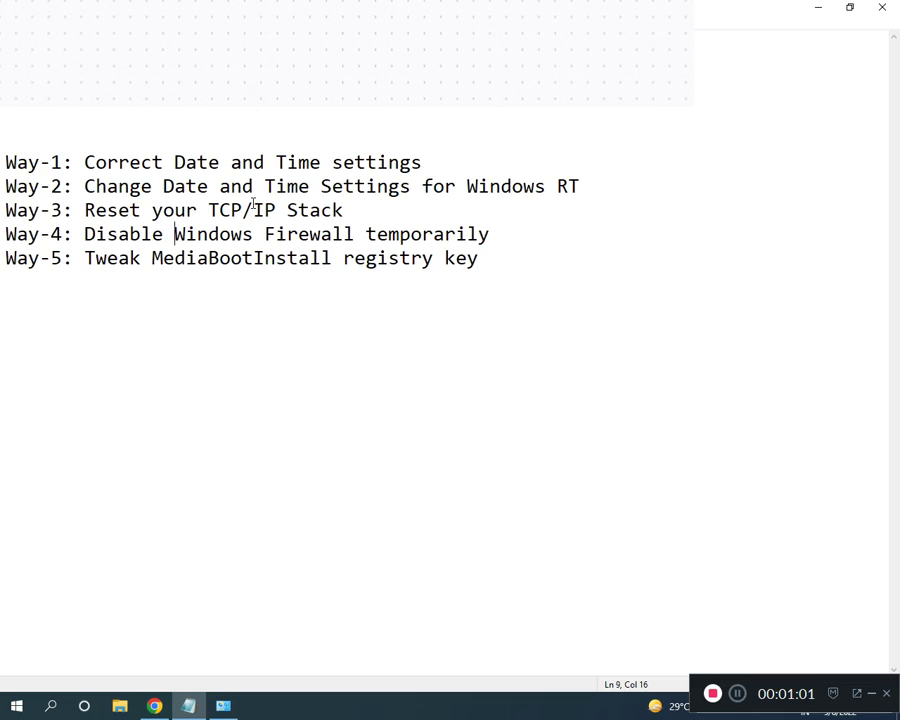
Step: Go from the Control Panel home through Network and Sharing Center to the network adapter list
click(229, 708)
click(125, 30)
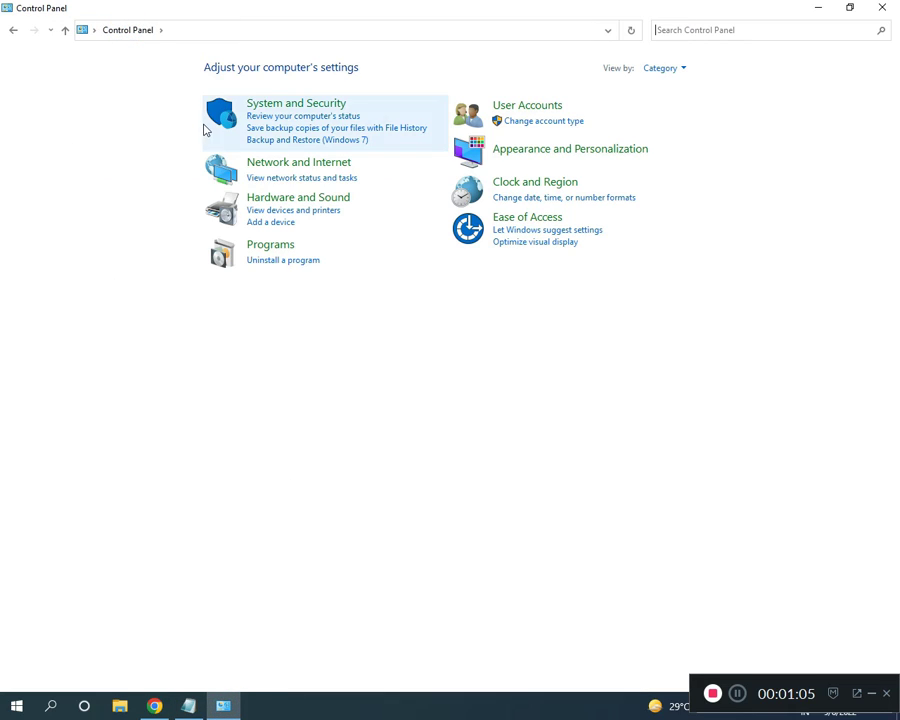
click(287, 168)
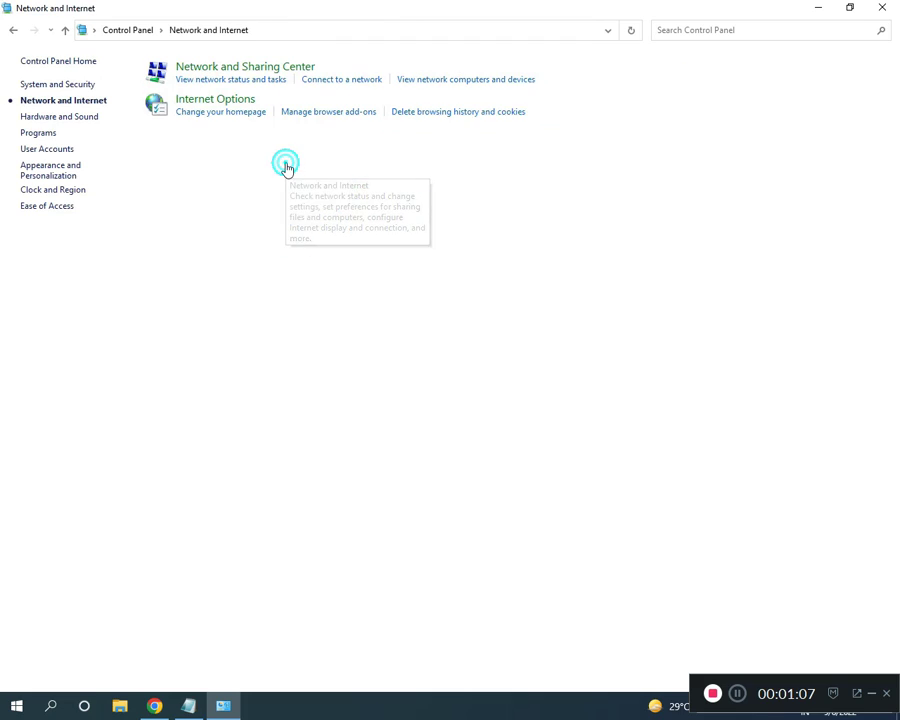
click(232, 68)
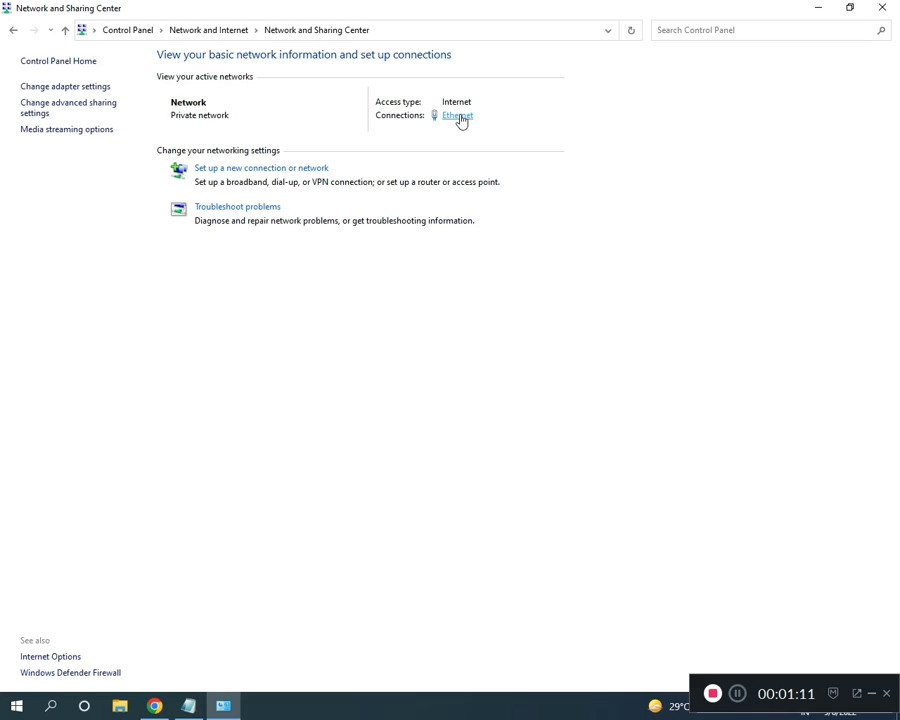
click(68, 86)
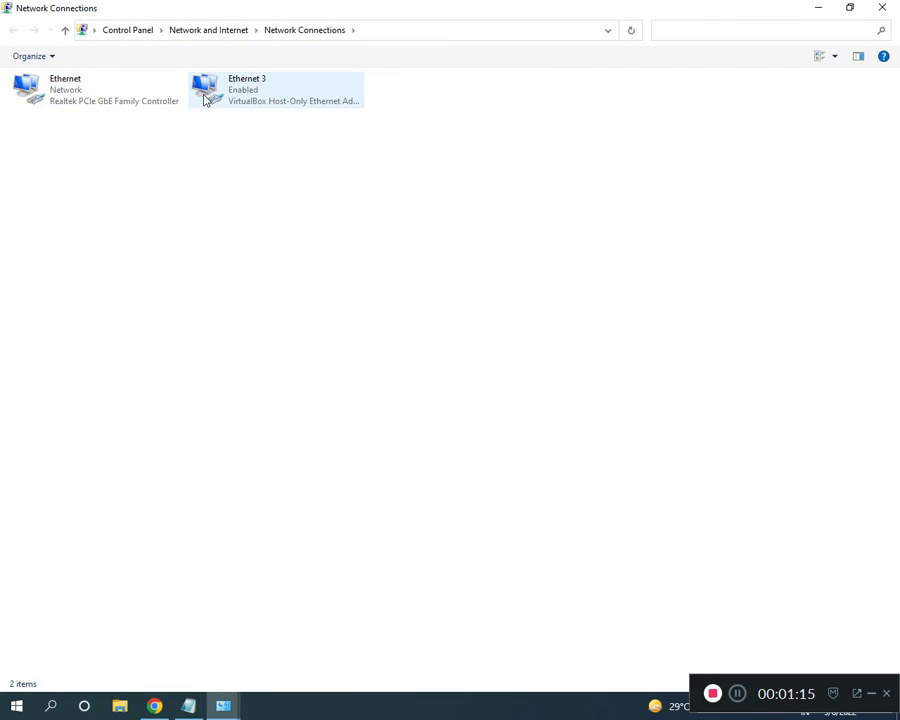
Step: Inspect the Ethernet connection's actions menu and dismiss it without changes
click(98, 92)
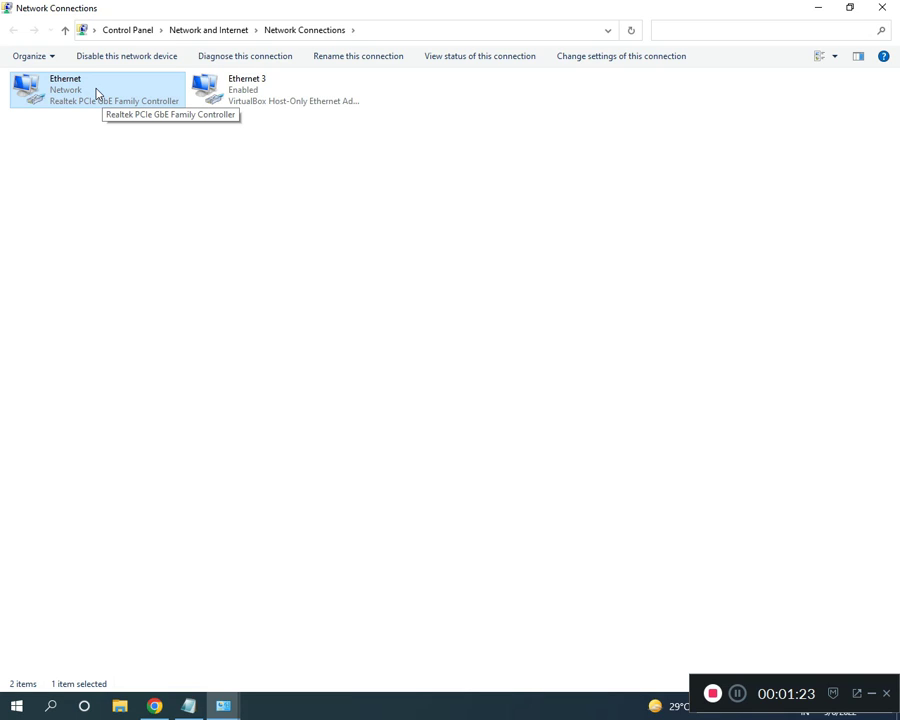
right_click(97, 91)
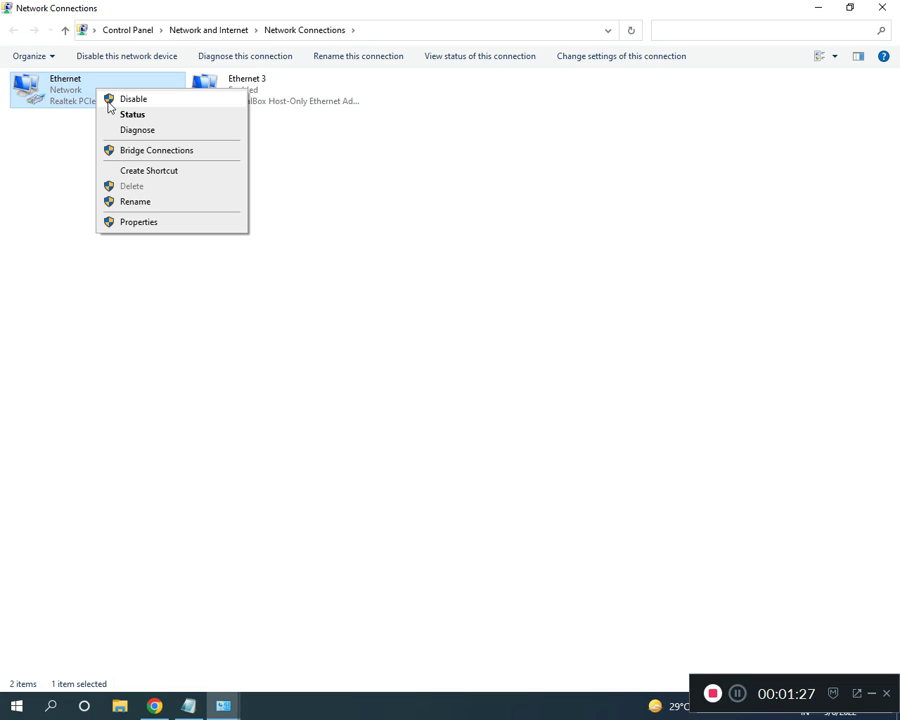
click(326, 210)
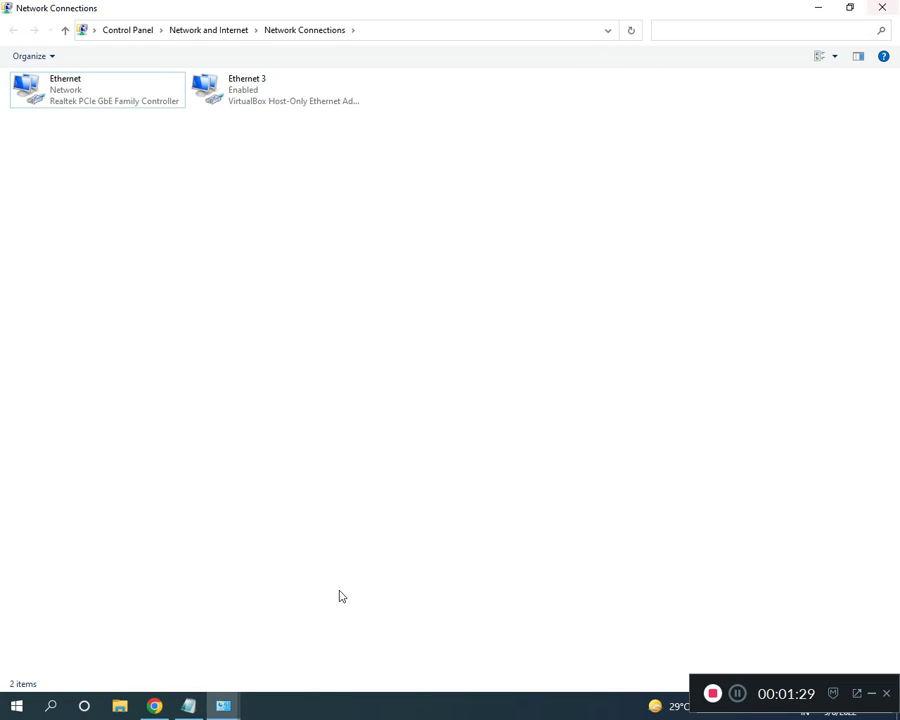
mouse_move(225, 710)
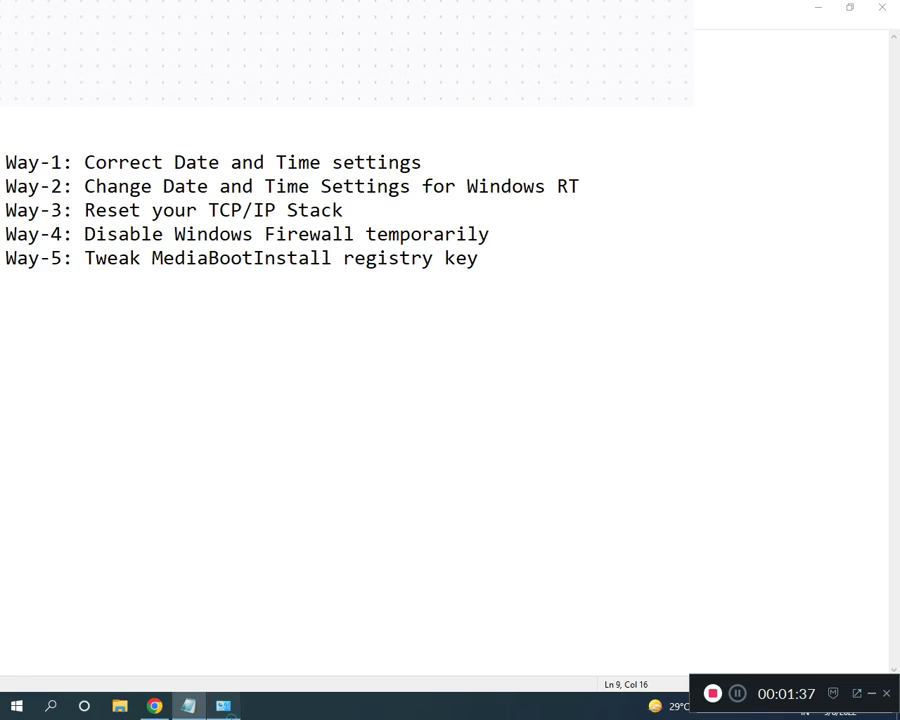
Step: Check that Windows Defender Firewall is off for private and public networks via System and Security
click(223, 706)
click(139, 33)
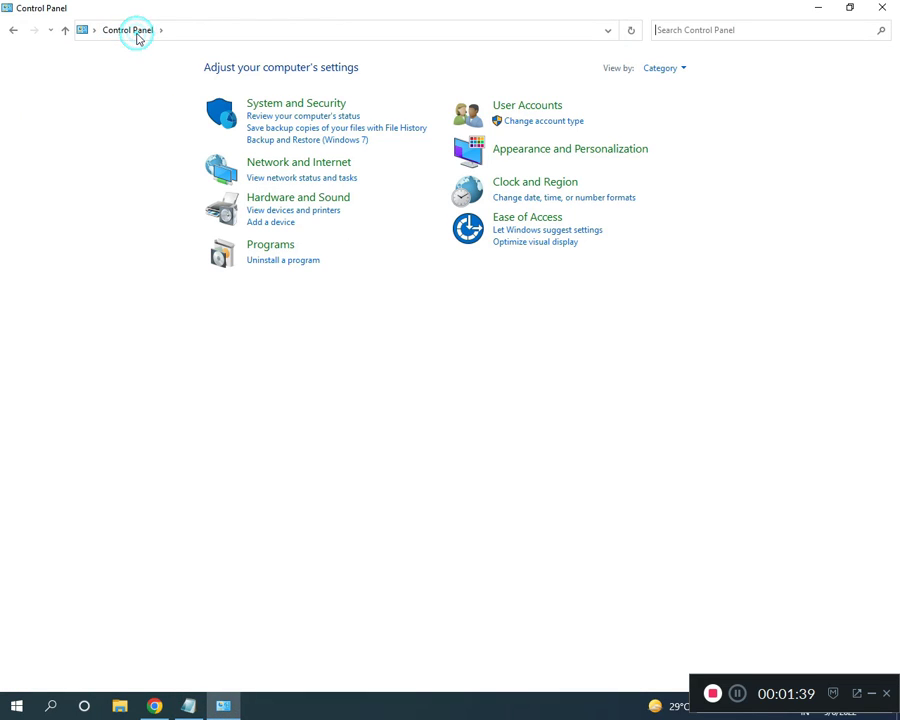
click(284, 110)
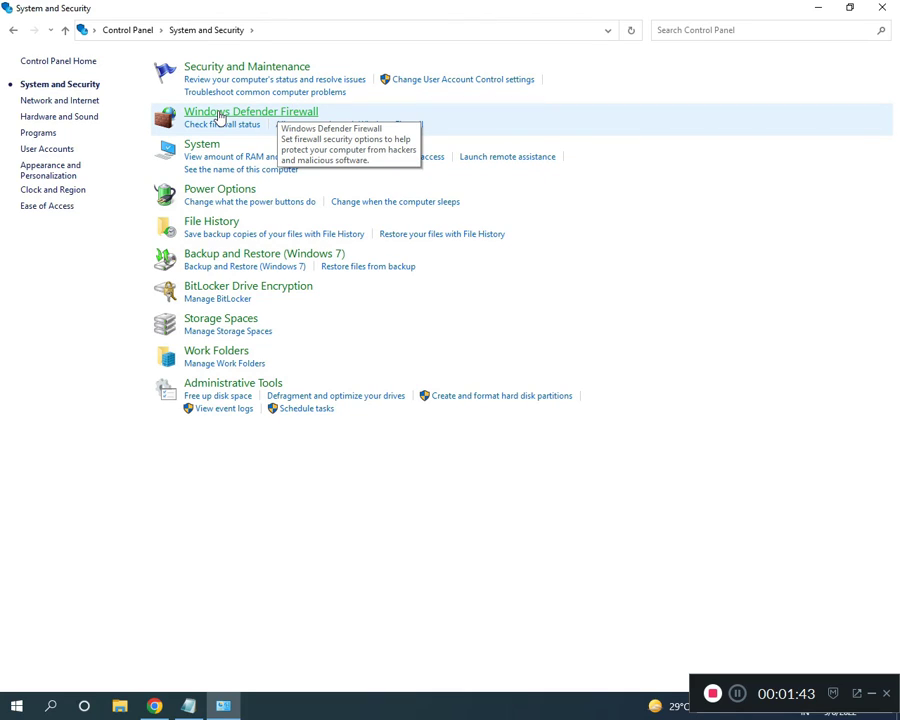
click(240, 114)
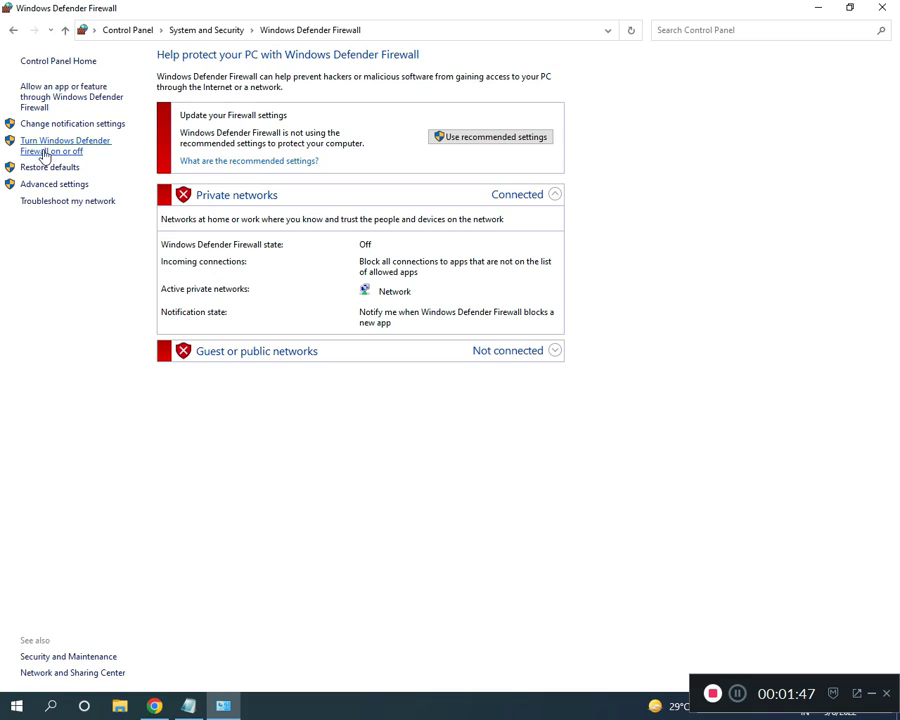
click(72, 149)
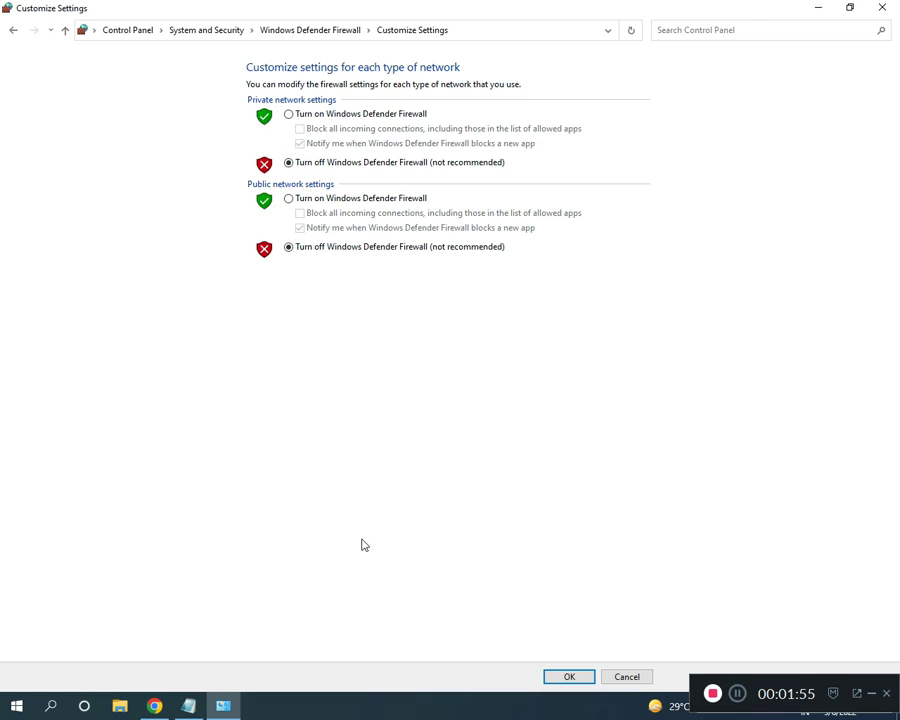
click(190, 706)
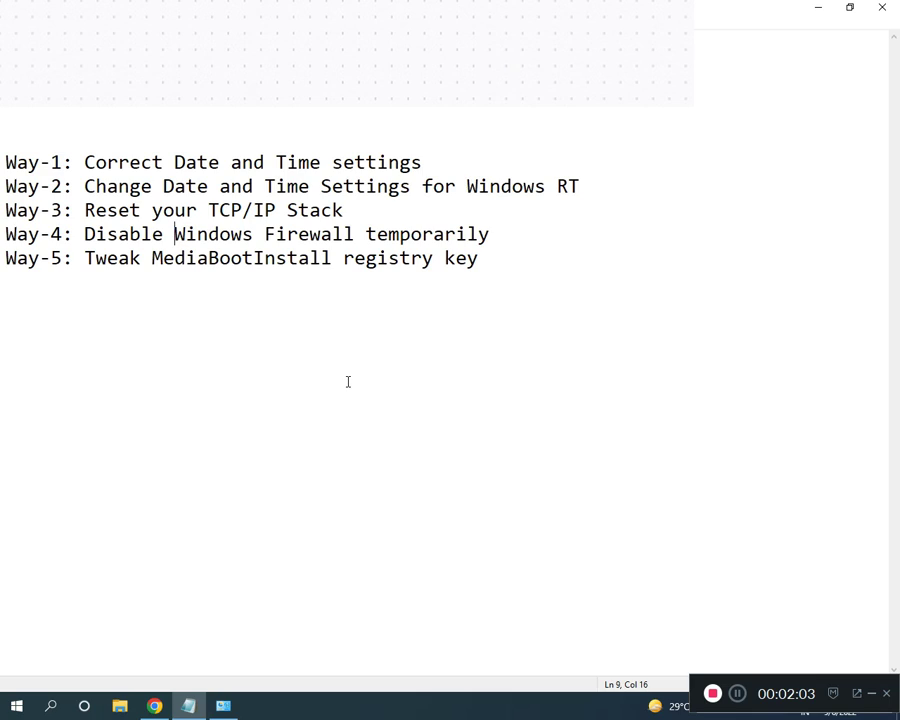
Step: Open the Run dialog from Start search and launch 'regedit'
click(737, 693)
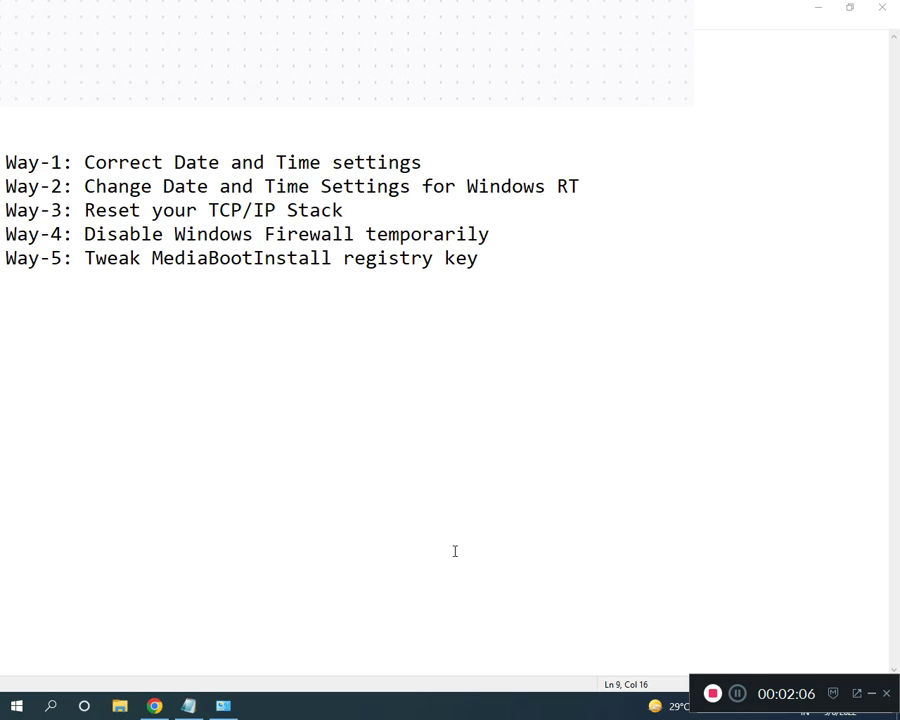
key(super)
text(RUN)
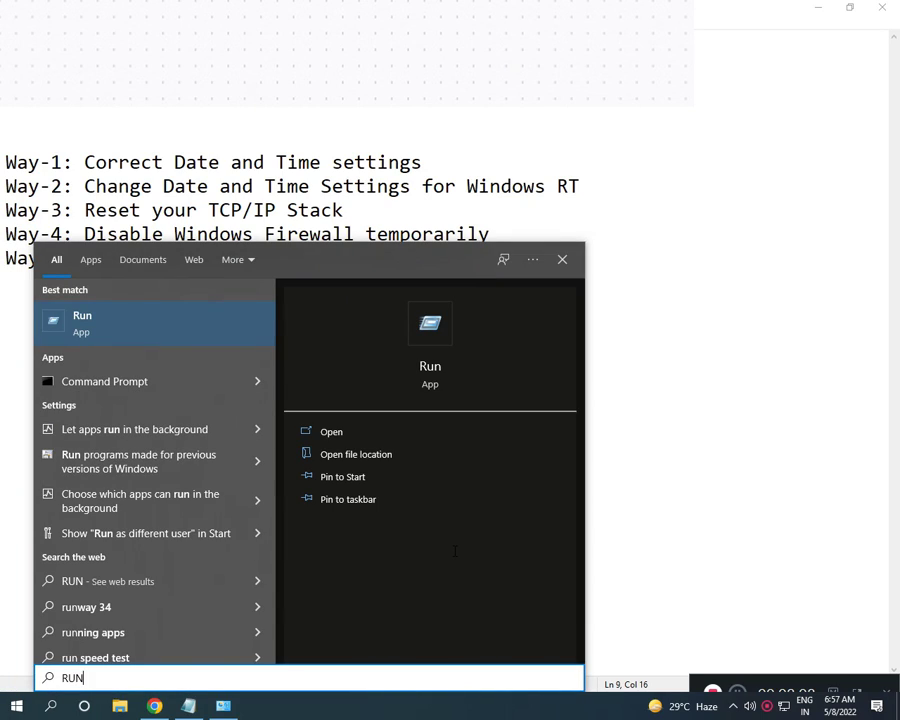
key(Return)
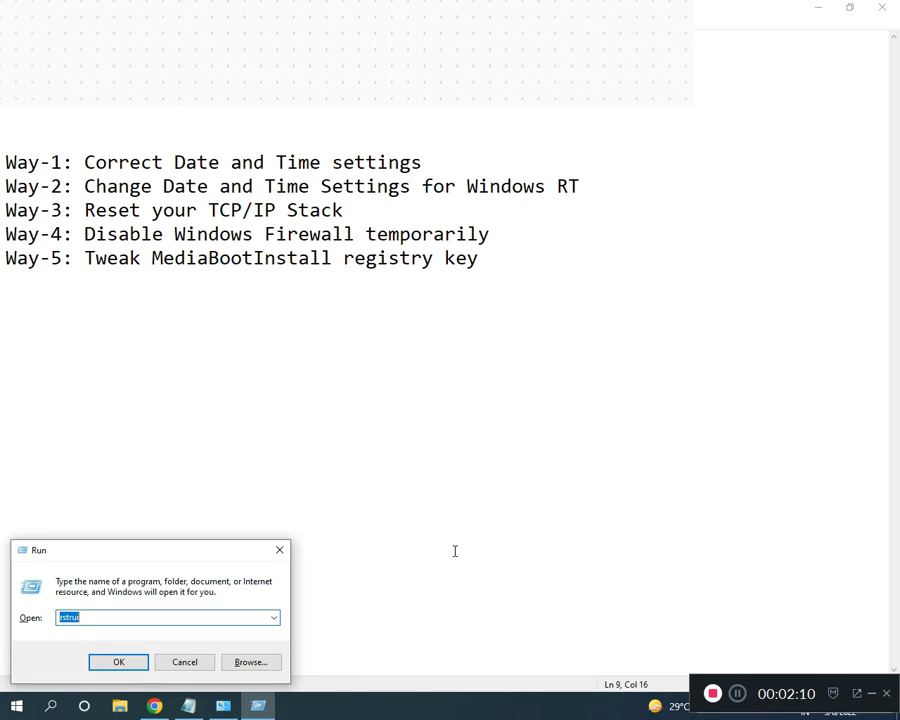
text(regedit)
click(116, 662)
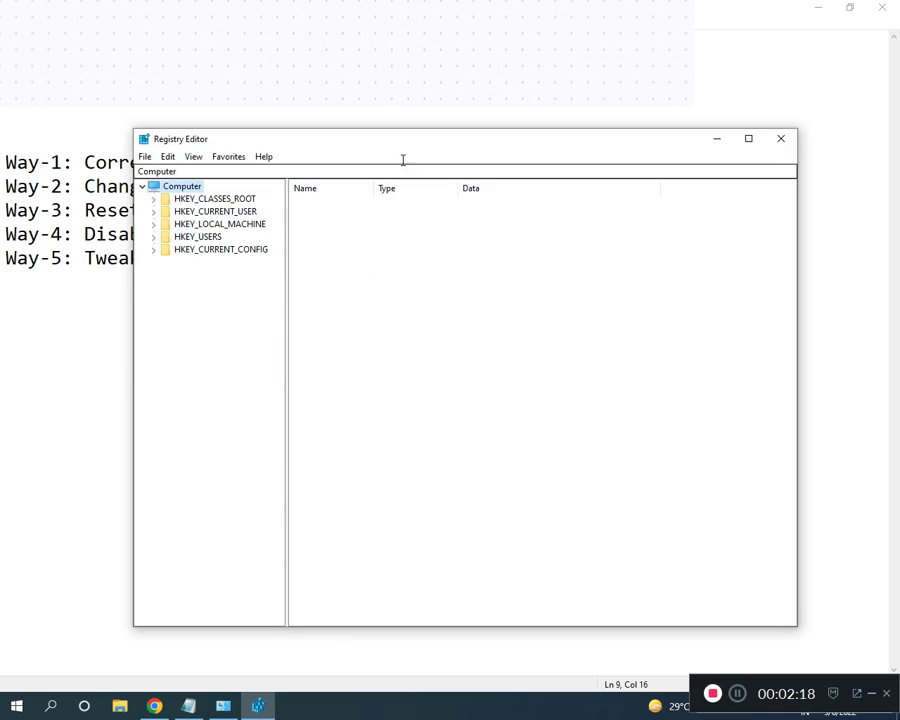
Step: Maximize Registry Editor and expand HKEY_LOCAL_MACHINE, SOFTWARE and Microsoft
click(748, 139)
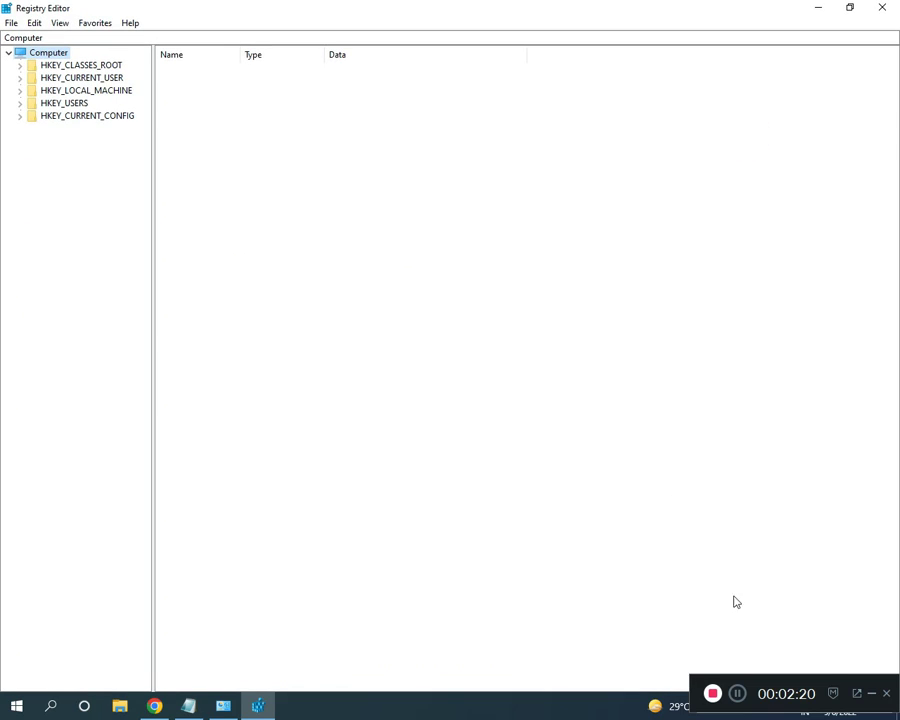
click(19, 91)
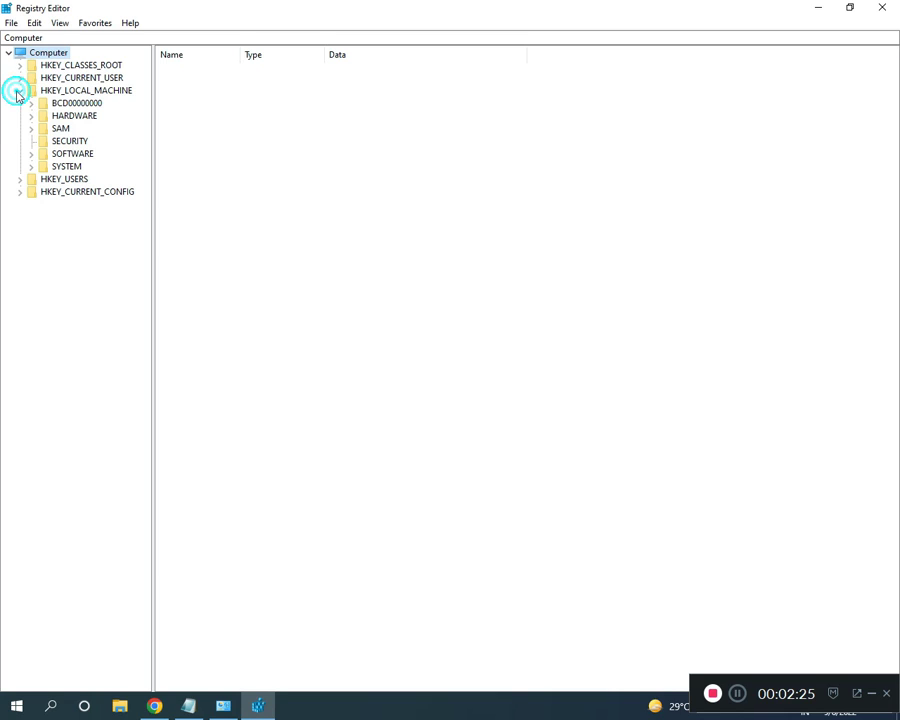
click(31, 154)
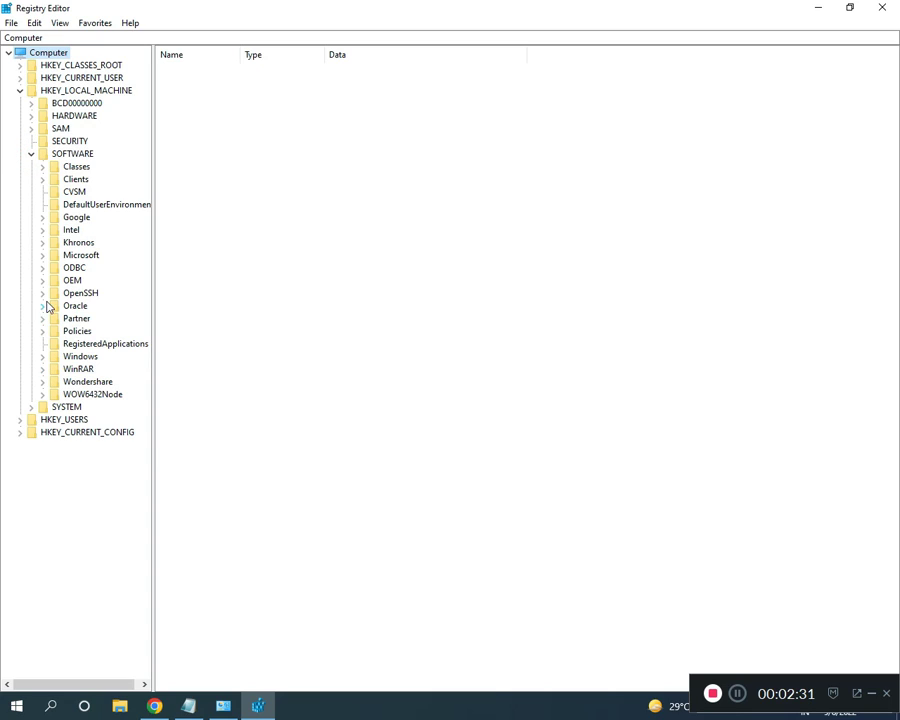
click(42, 256)
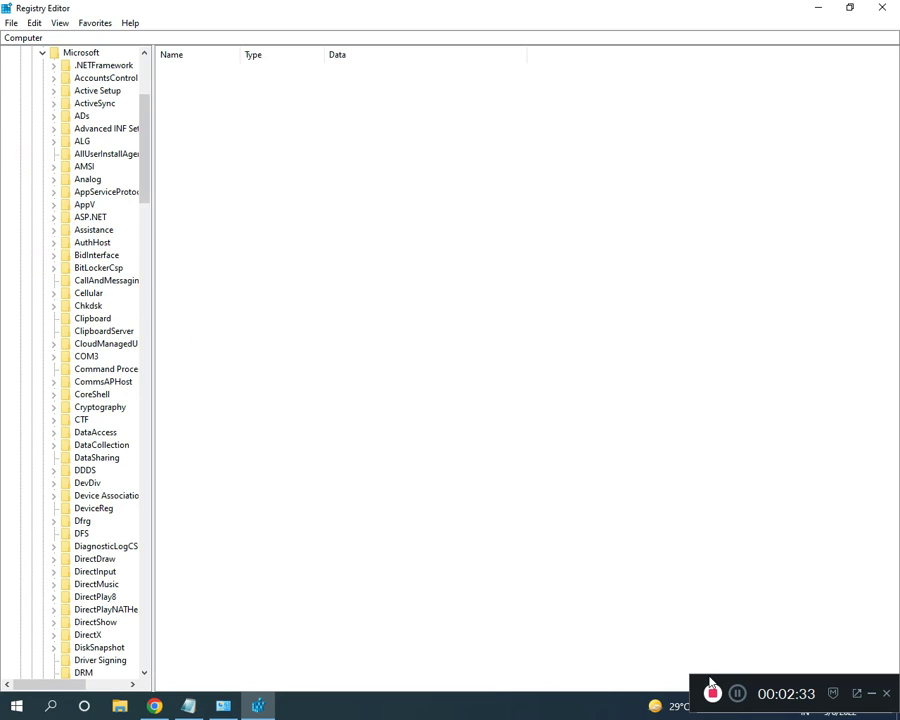
Step: Scroll down the tree to the Windows key under Microsoft and expand it
click(737, 694)
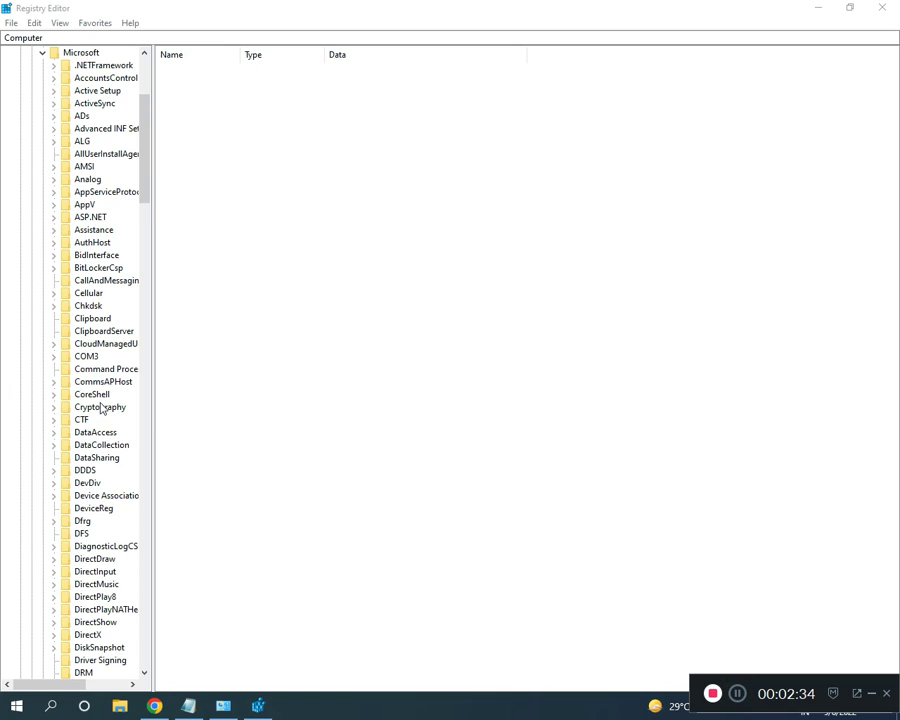
scroll(100, 407, down, 20)
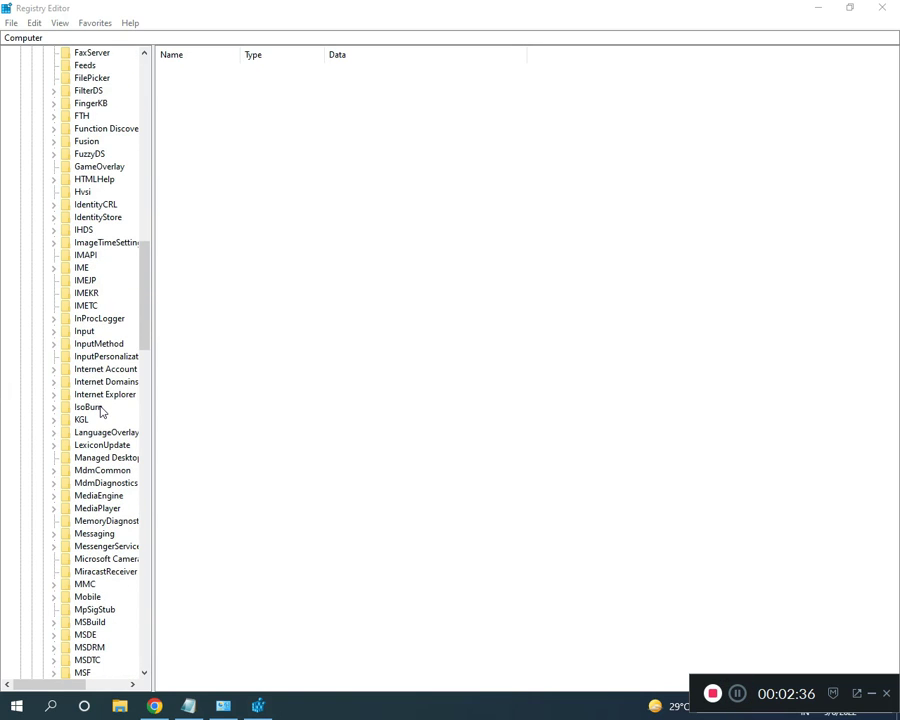
scroll(100, 410, down, 19)
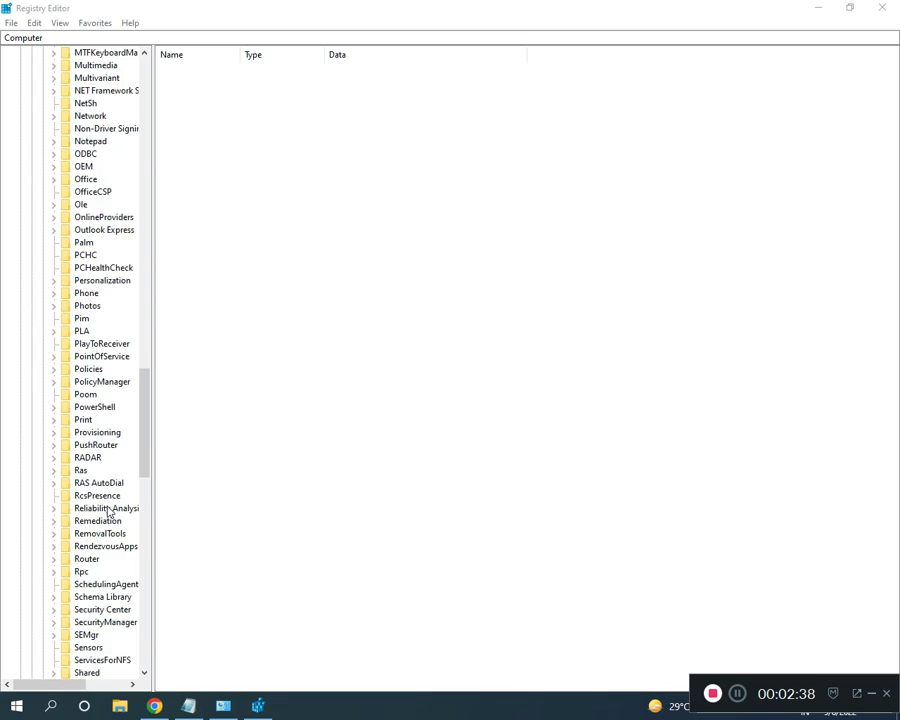
scroll(108, 512, down, 4)
drag(146, 470, 324, 596)
scroll(114, 604, down, 2)
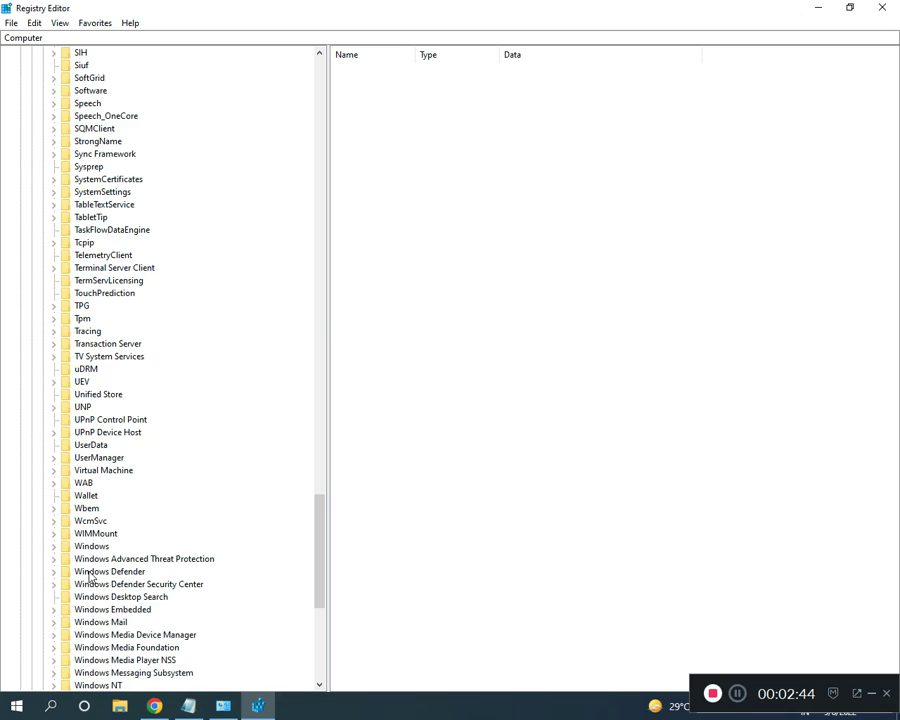
click(54, 546)
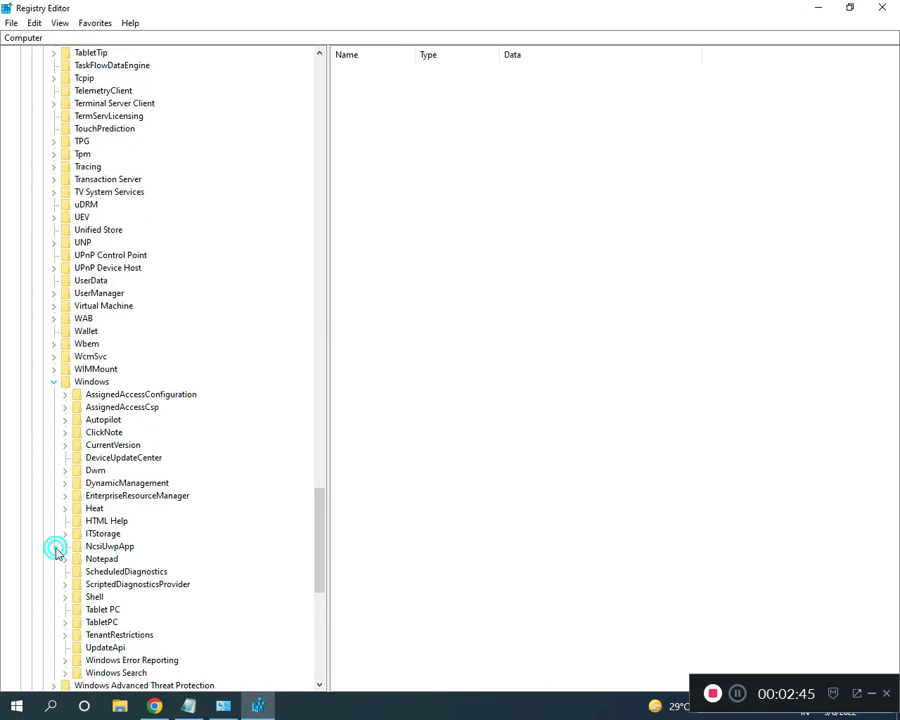
Step: Expand CurrentVersion and then Setup so the OOBE subkey appears
click(64, 445)
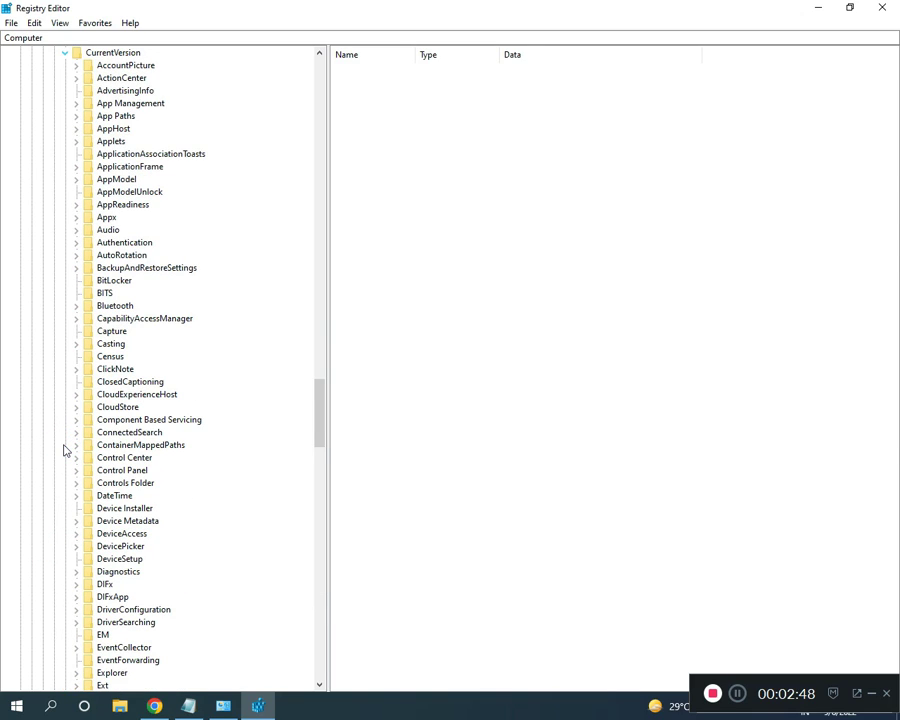
click(727, 677)
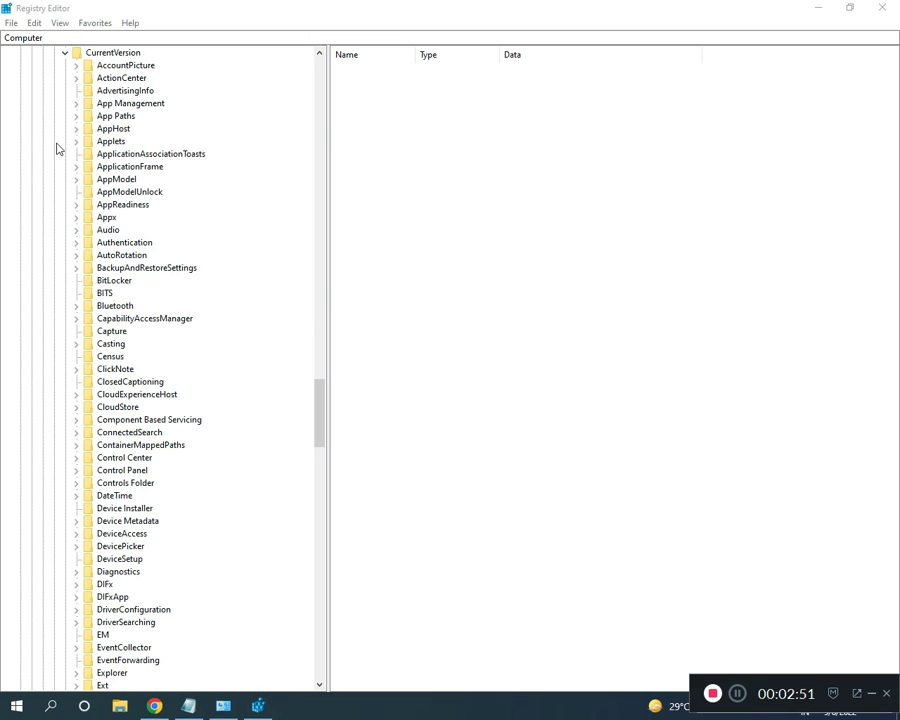
scroll(166, 522, down, 7)
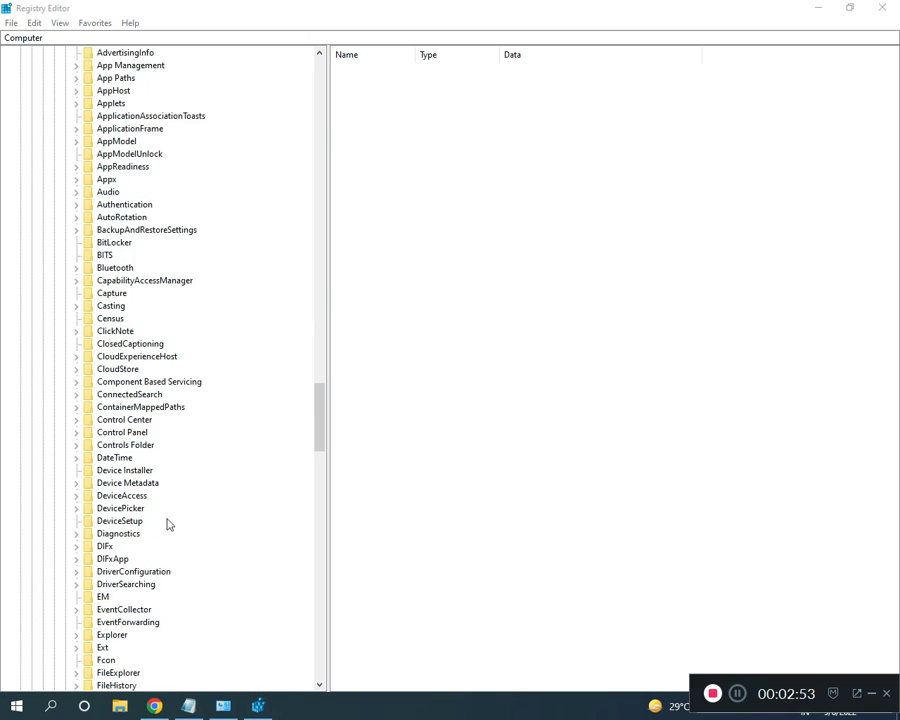
scroll(143, 620, down, 11)
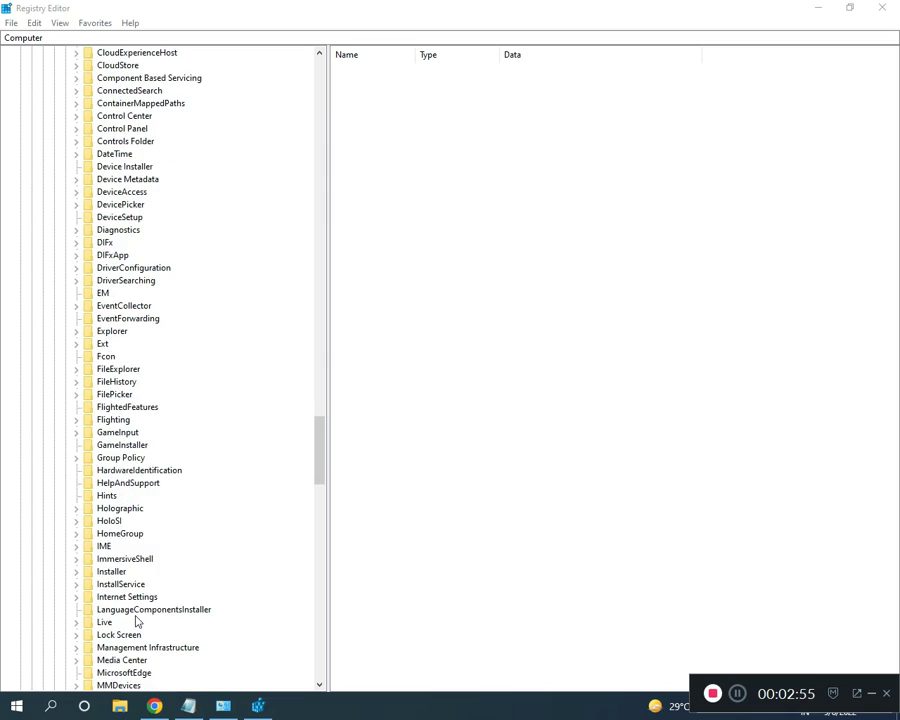
scroll(137, 622, down, 4)
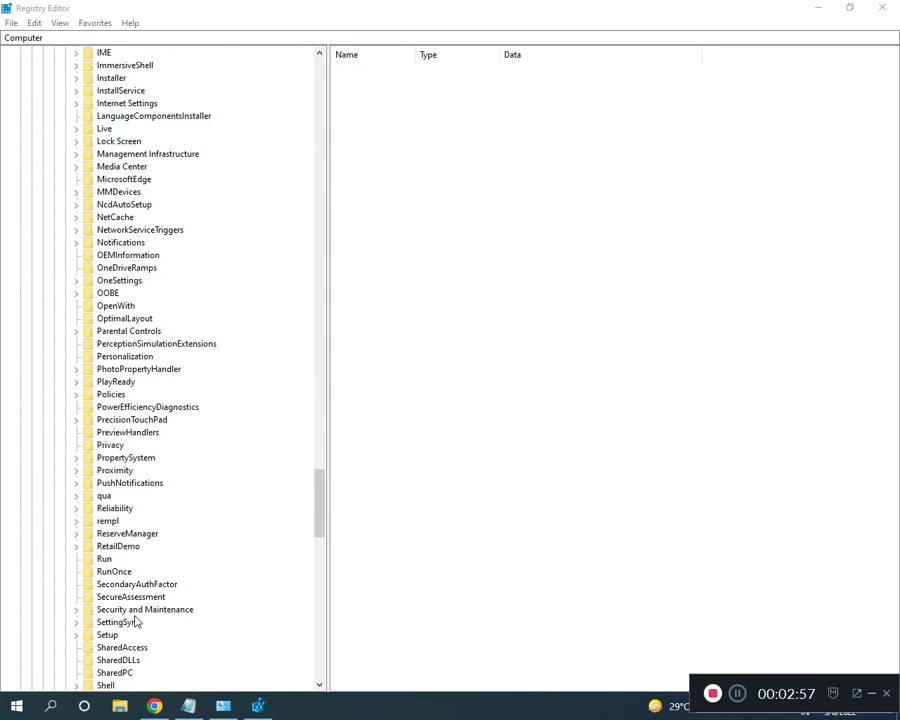
click(77, 636)
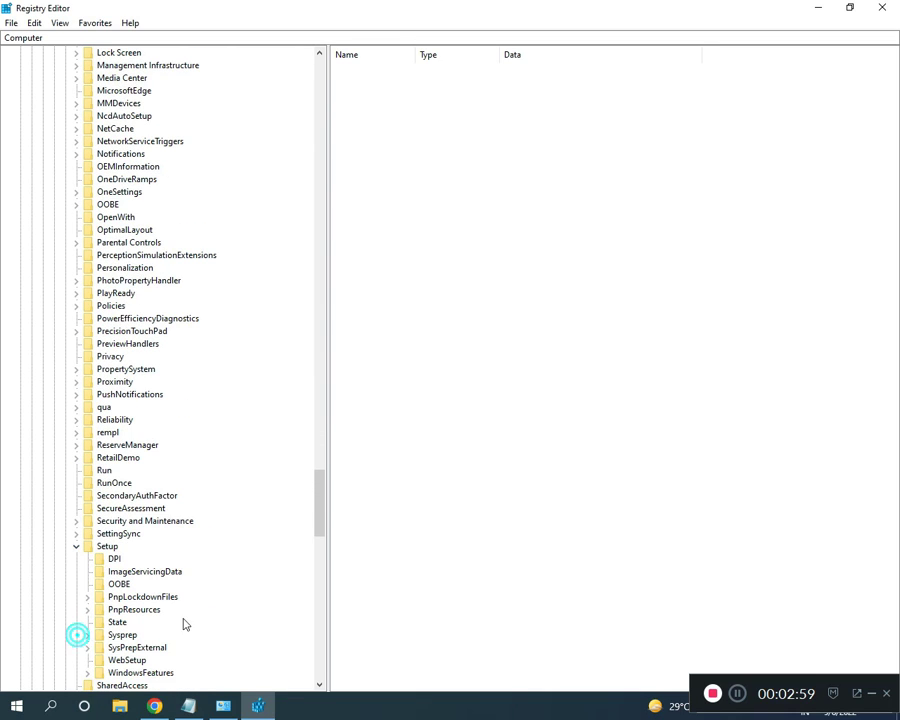
Step: Set the mediabootinstall value under Setup\OOBE to 0, then close Registry Editor
click(119, 585)
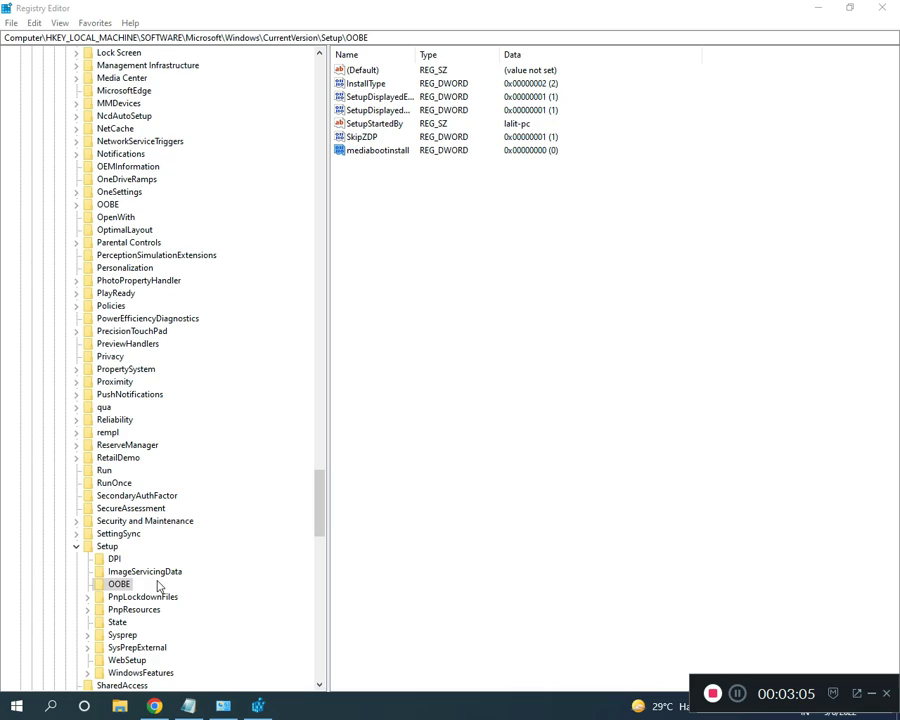
double_click(366, 152)
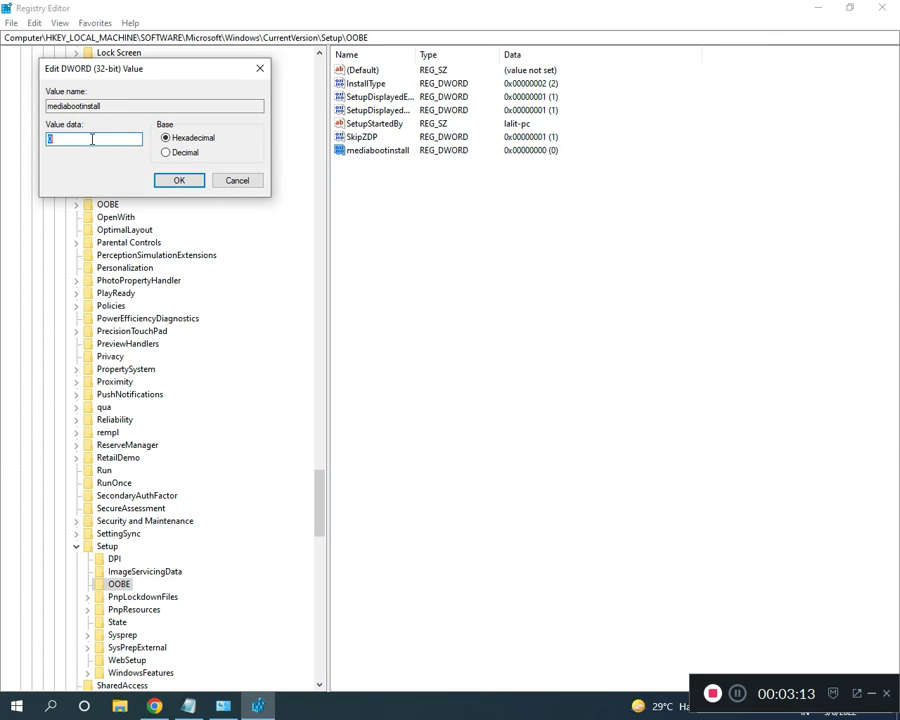
click(176, 180)
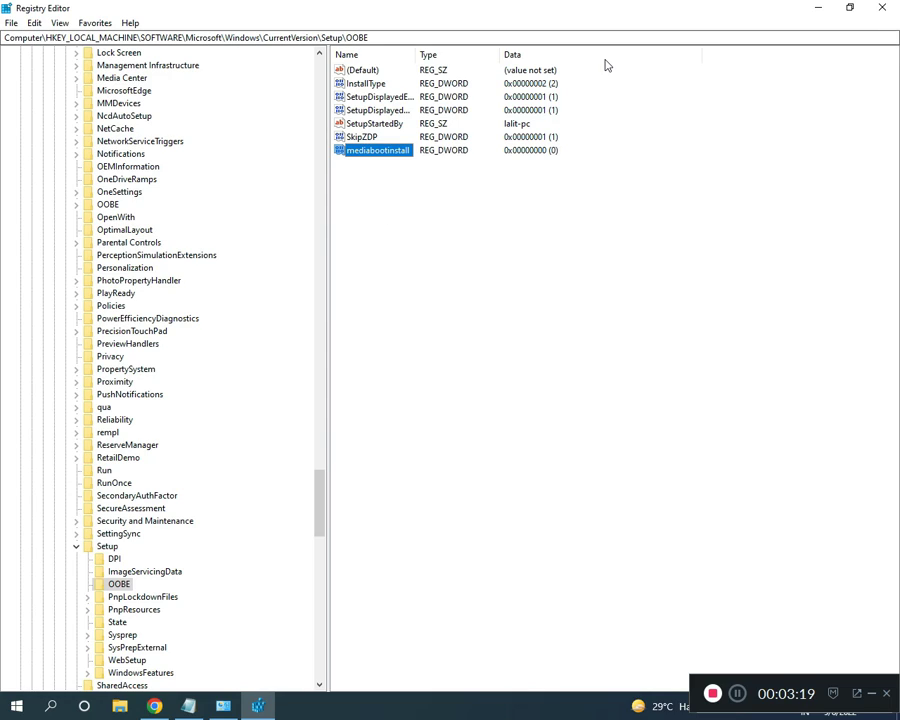
click(748, 694)
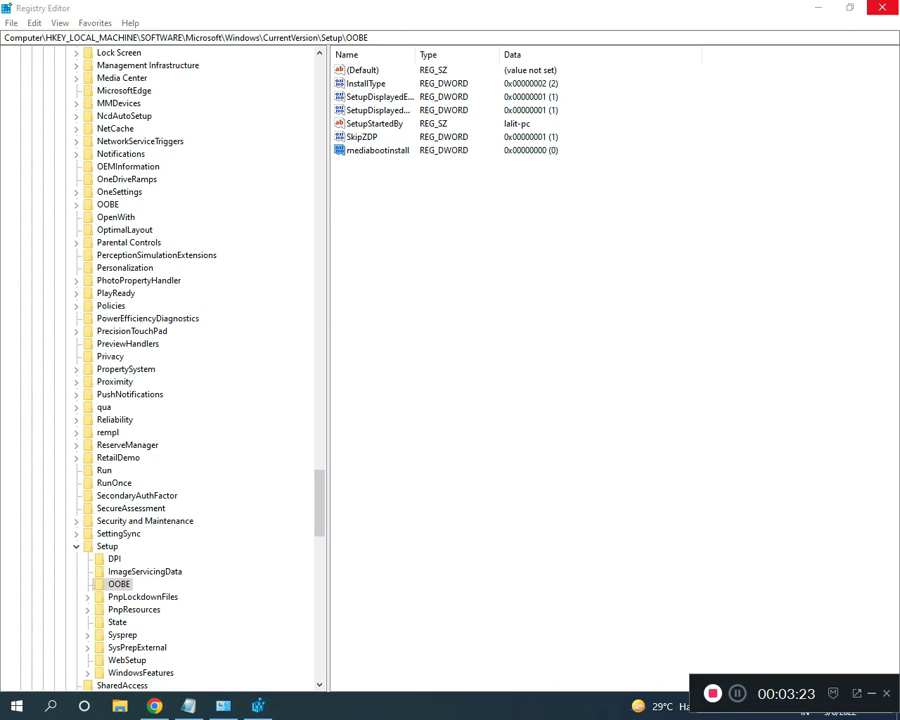
click(882, 7)
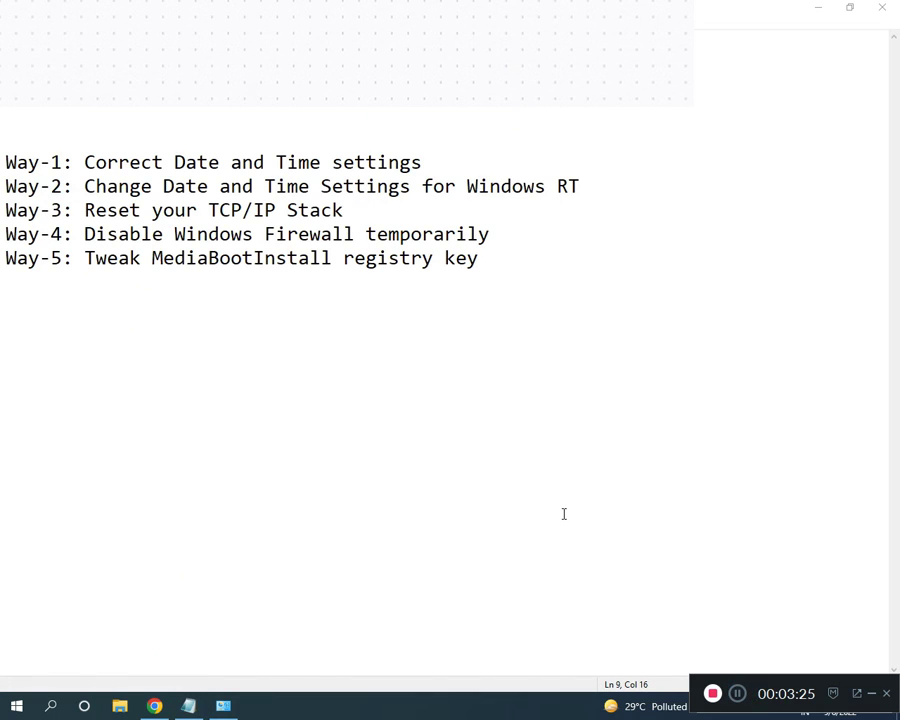
Step: Search for 'cmd' and run Command Prompt as administrator
key(super)
text(cmd)
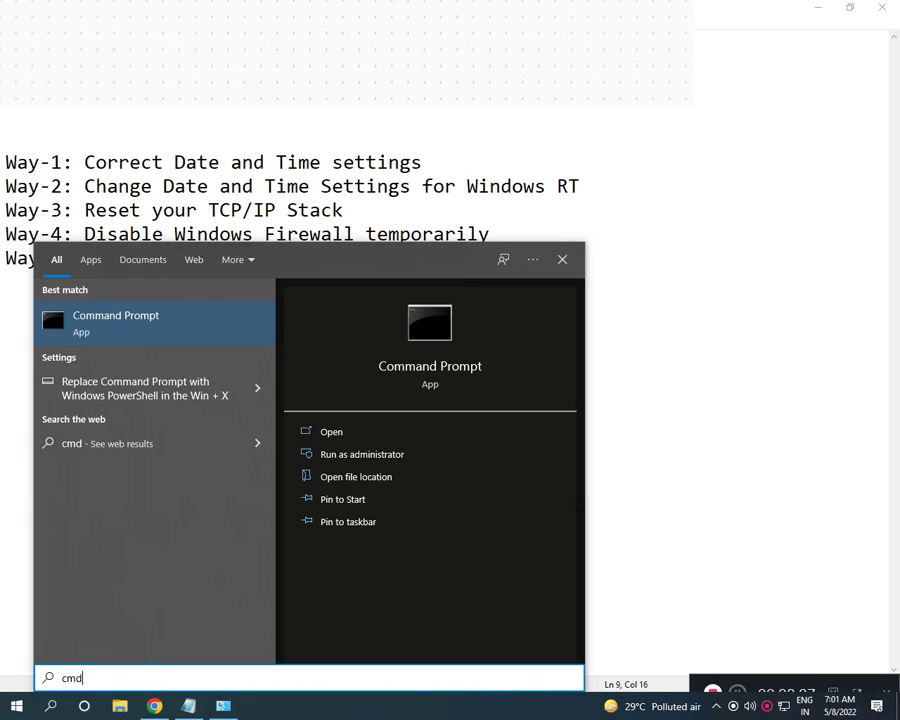
right_click(213, 326)
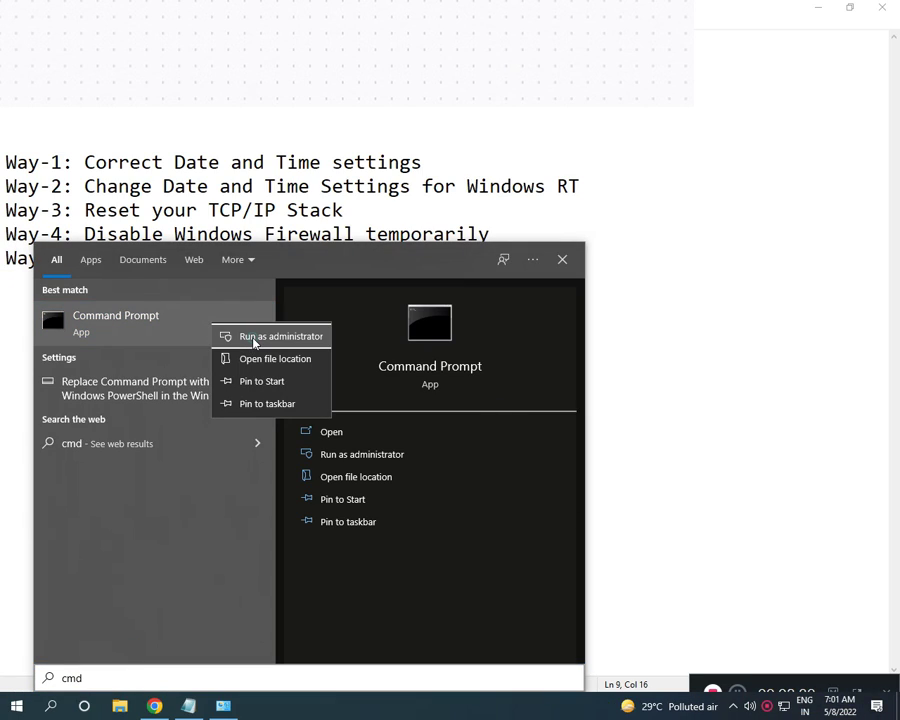
click(253, 338)
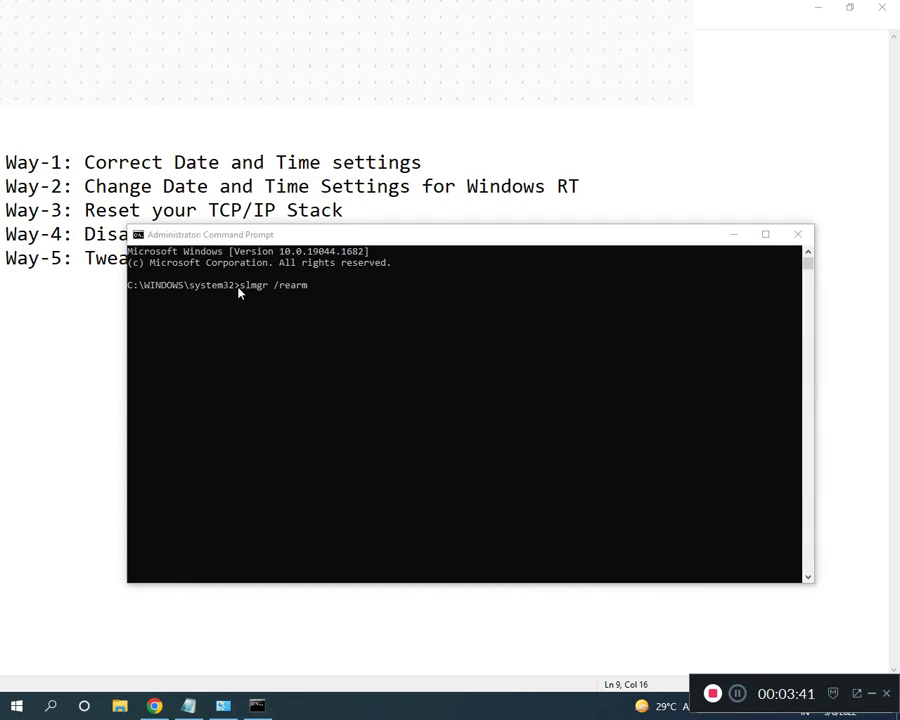
Step: Correct the typed command to 'slmgr /rearm' and run it
click(318, 292)
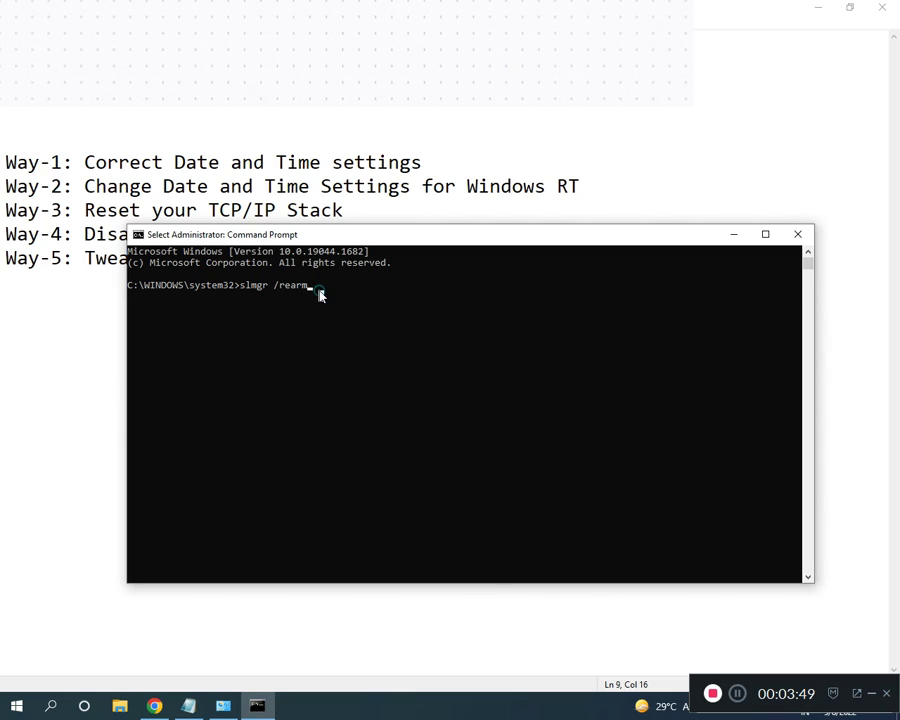
key(Return)
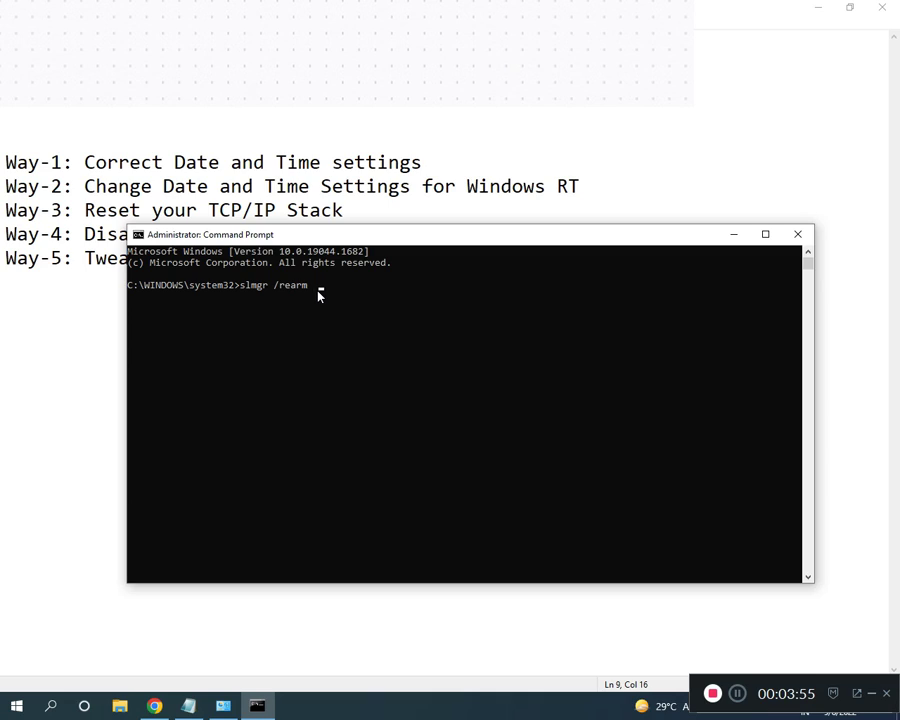
key(BackSpace)
key(BackSpace)
text(m)
key(Return)
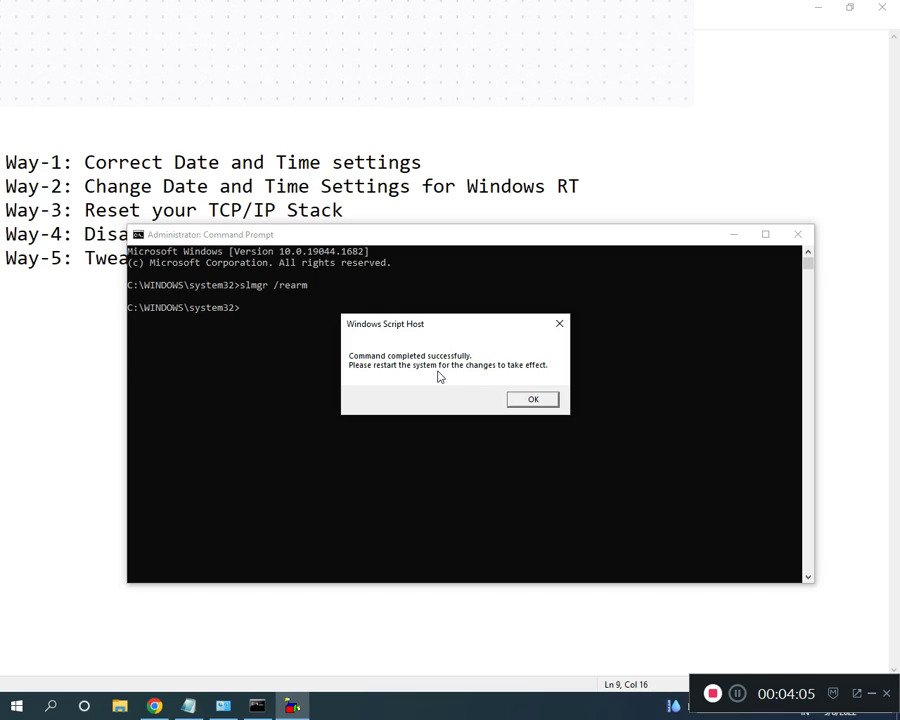
Step: Dismiss the Windows Script Host success message and minimize Command Prompt
click(533, 401)
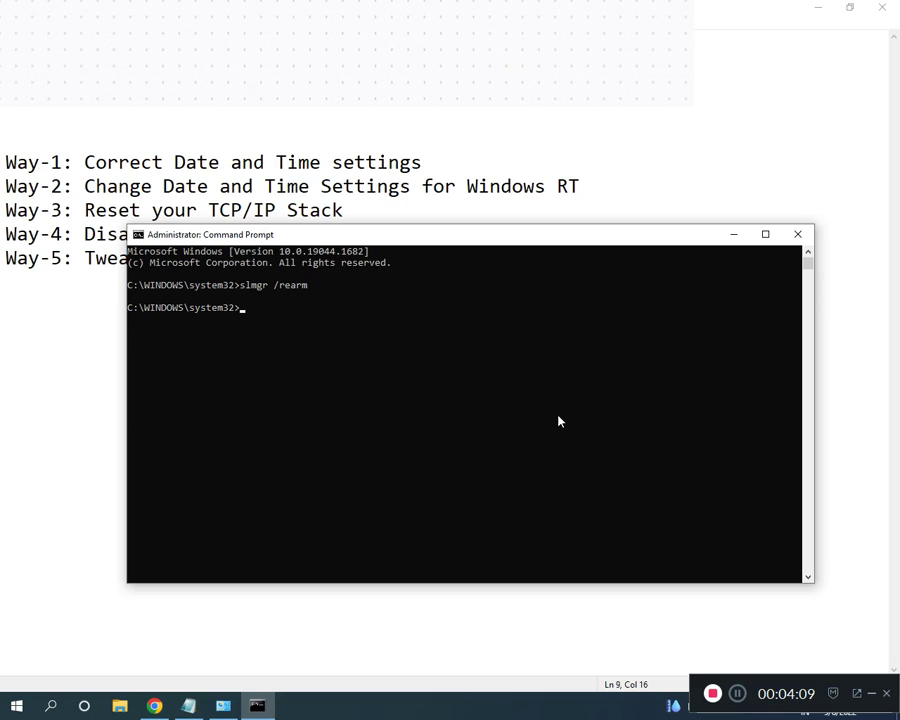
click(733, 234)
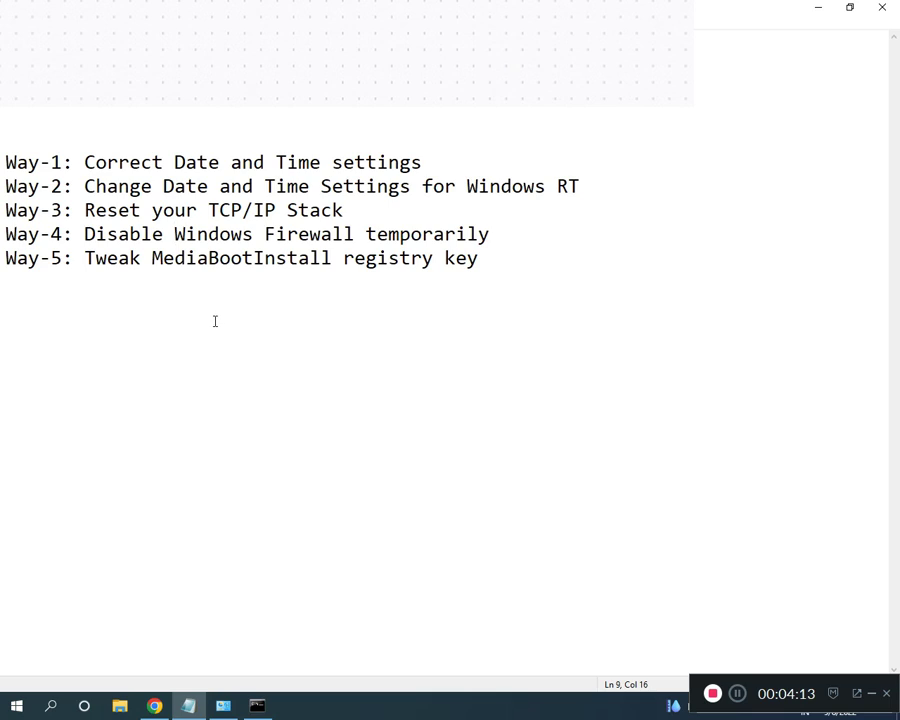